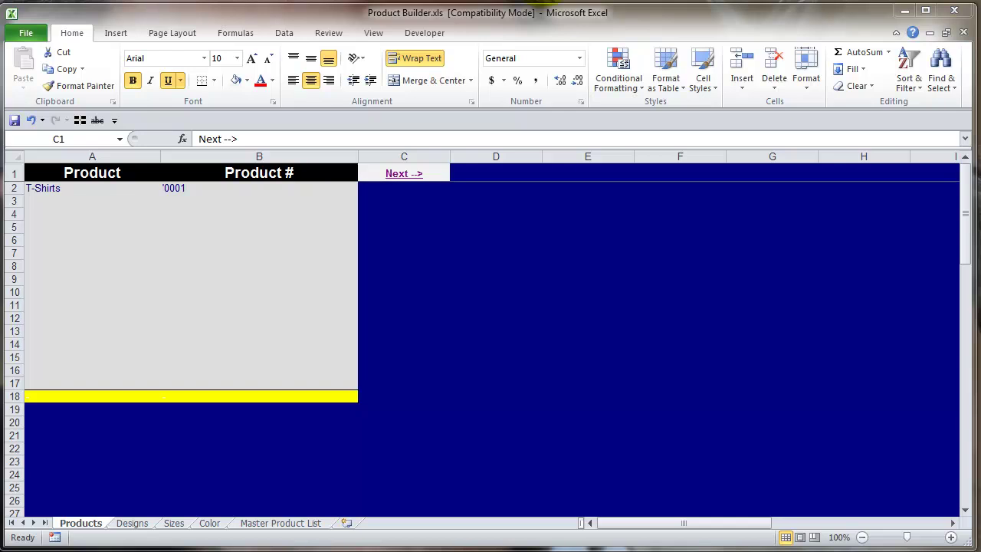
pyautogui.click(74, 188)
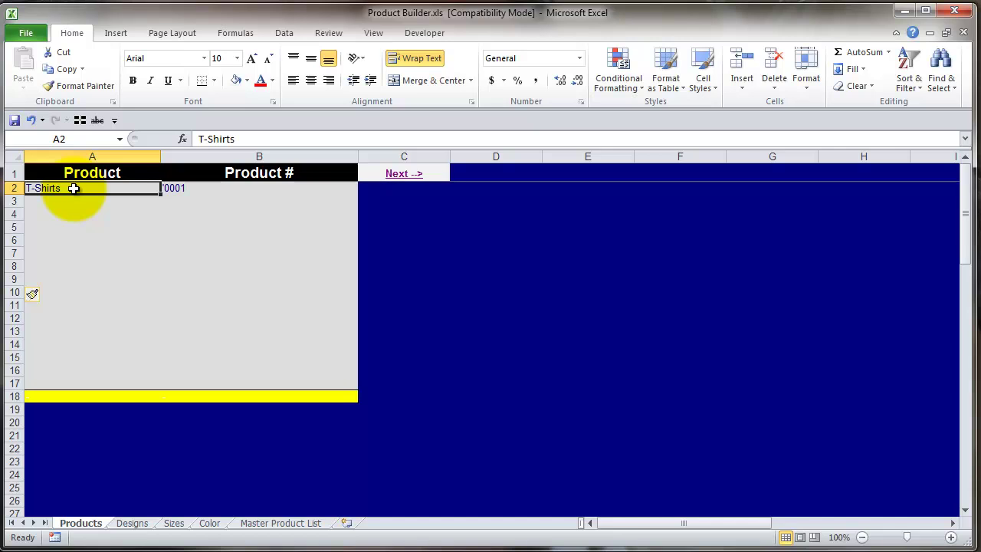
pyautogui.click(185, 188)
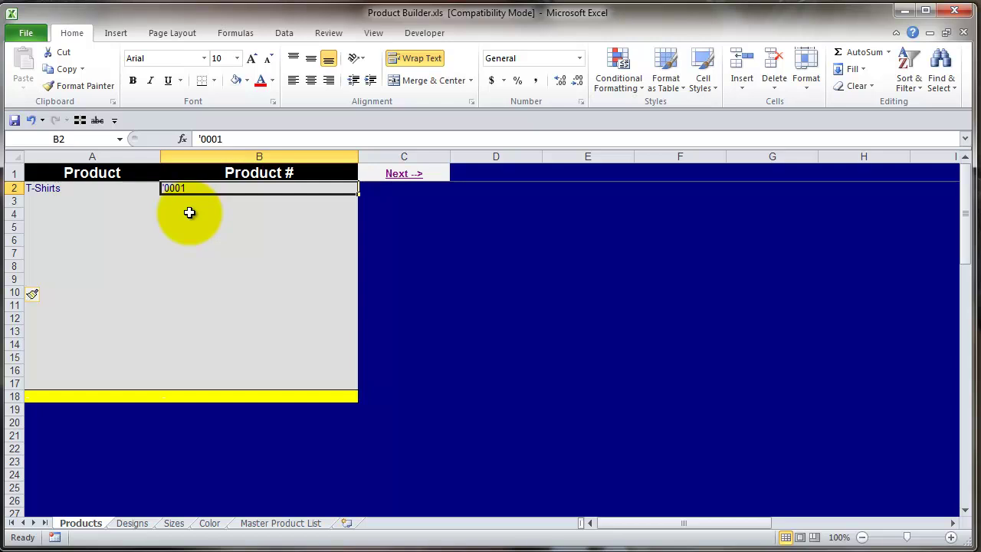
pyautogui.click(48, 201)
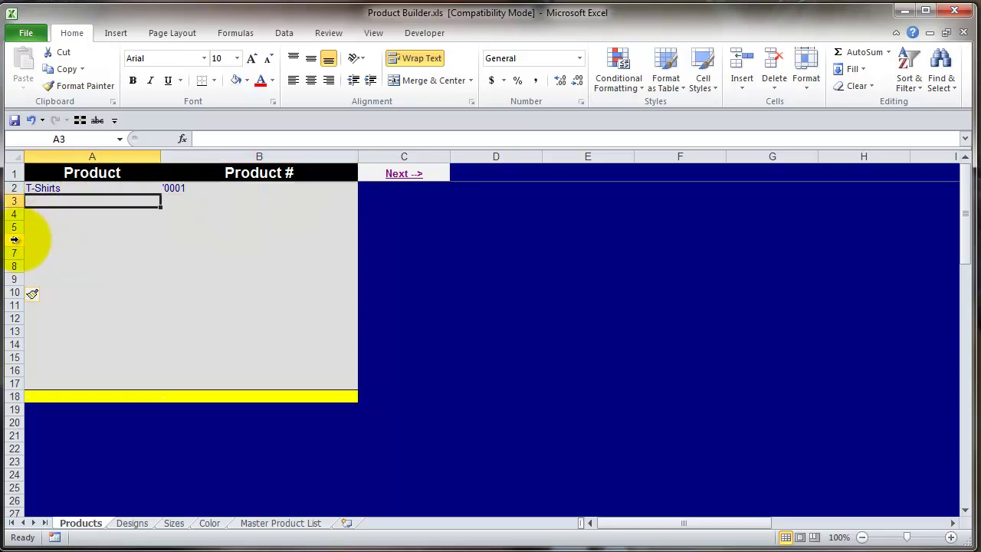
# Delete spare blank rows below T-Shirts on the Products sheet, undoing a mistaken cell insertion.
pyautogui.click(14, 239)
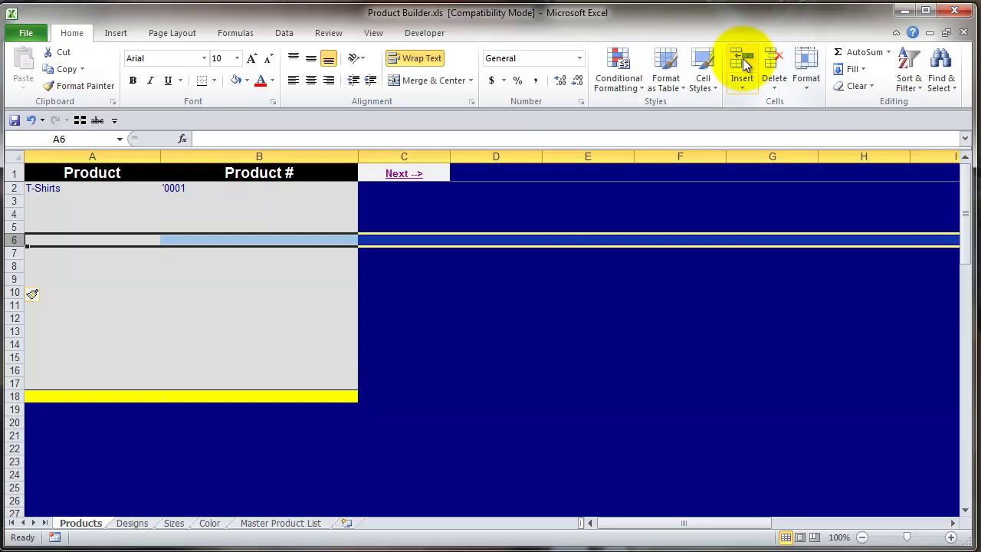
pyautogui.click(34, 266)
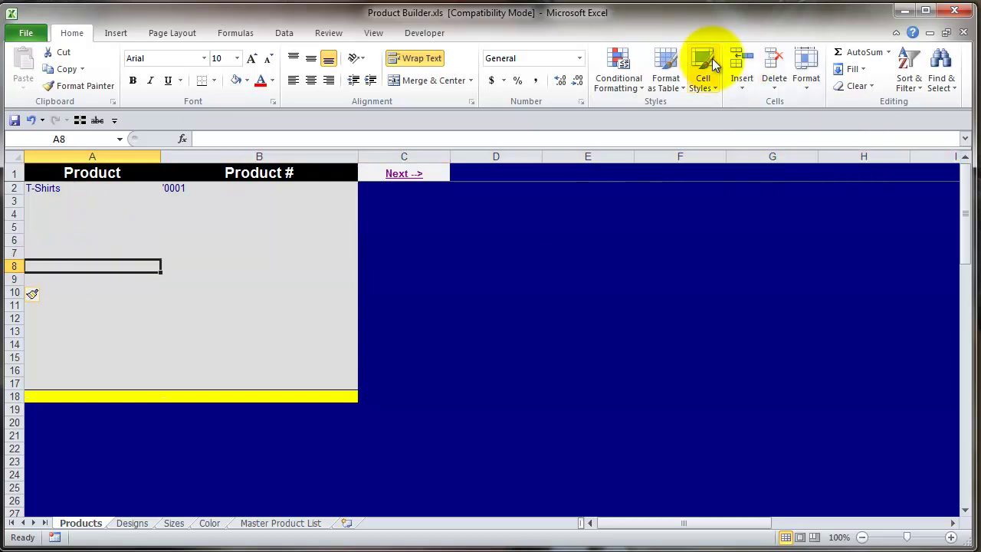
pyautogui.doubleClick(745, 62)
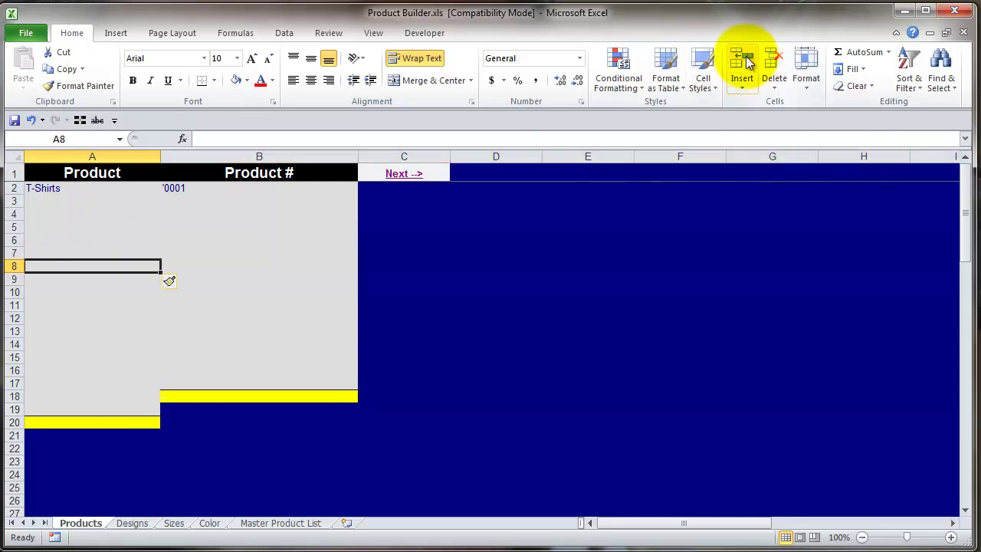
pyautogui.hotkey('ctrl', 'z')
pyautogui.hotkey('ctrl', 'z')
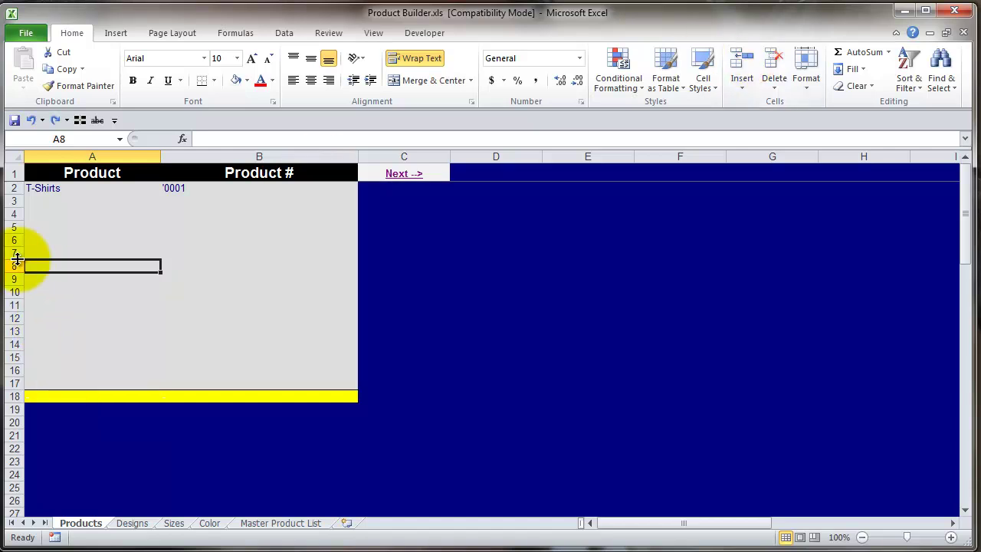
pyautogui.click(14, 266)
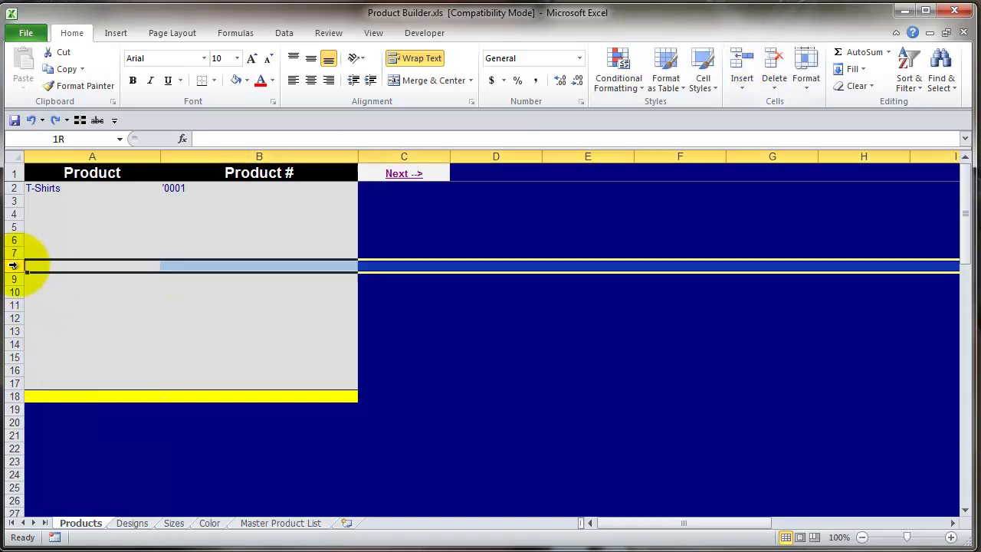
pyautogui.doubleClick(740, 63)
pyautogui.doubleClick(778, 63)
pyautogui.tripleClick(777, 63)
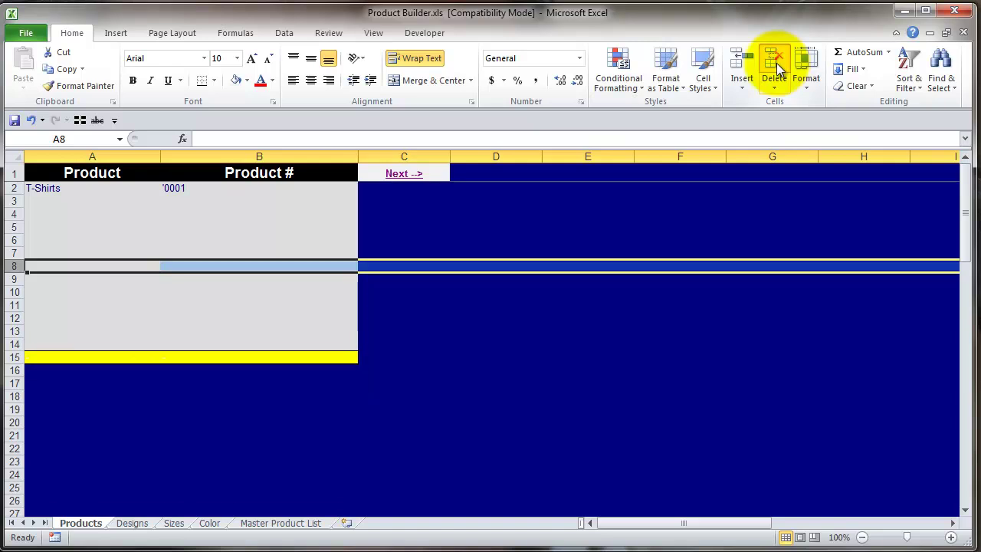
pyautogui.tripleClick(776, 63)
pyautogui.click(777, 63)
# Delete the remaining blank rows so the yellow end bar sits at row 4, then go to Designs.
pyautogui.click(14, 214)
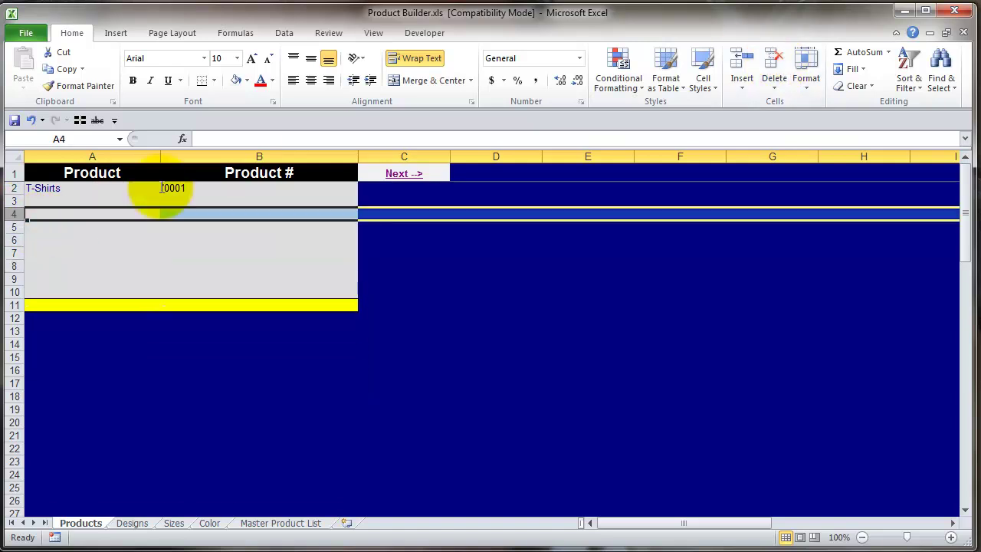
pyautogui.tripleClick(775, 63)
pyautogui.tripleClick(774, 63)
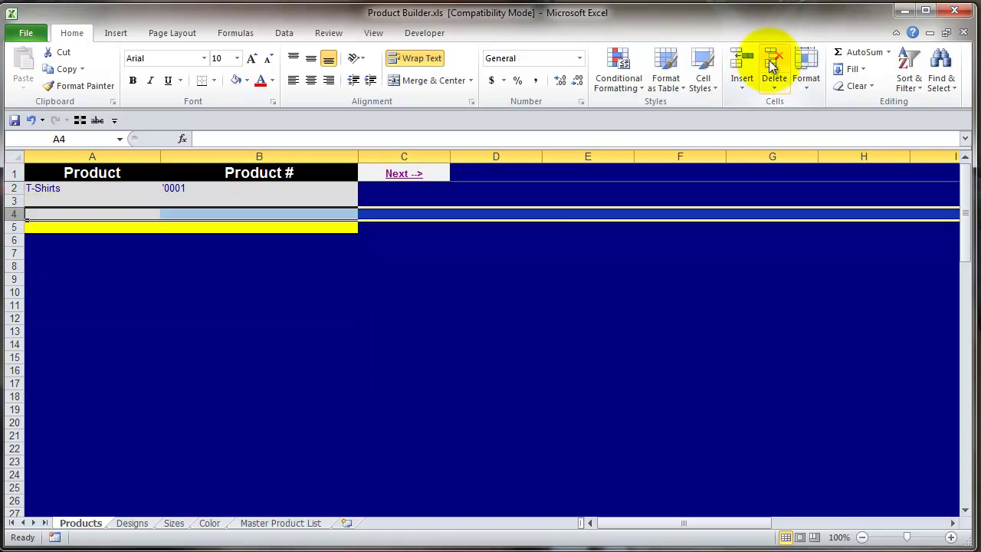
pyautogui.click(774, 63)
pyautogui.click(125, 192)
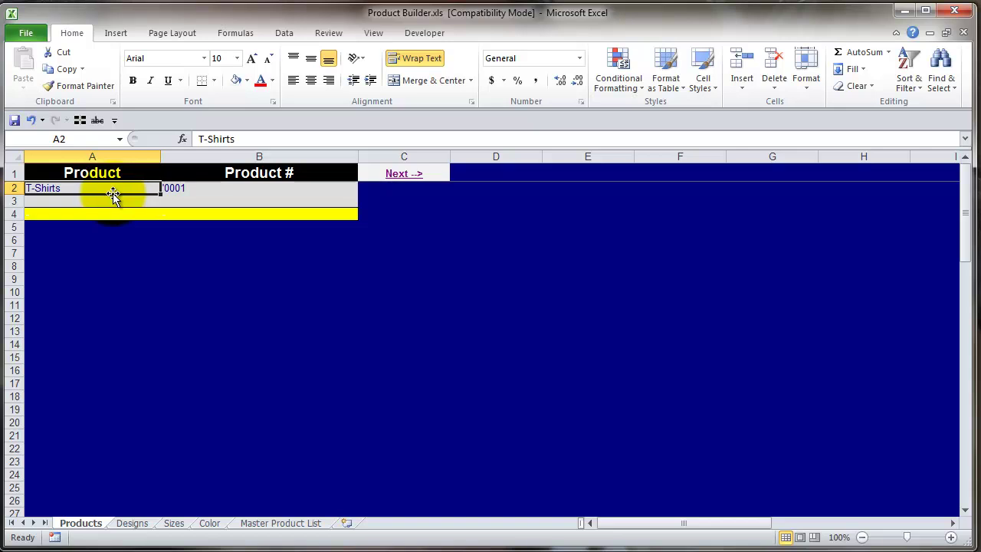
pyautogui.click(404, 177)
# Delete the blank rows below Pattern 1 in the Designs list.
pyautogui.click(51, 203)
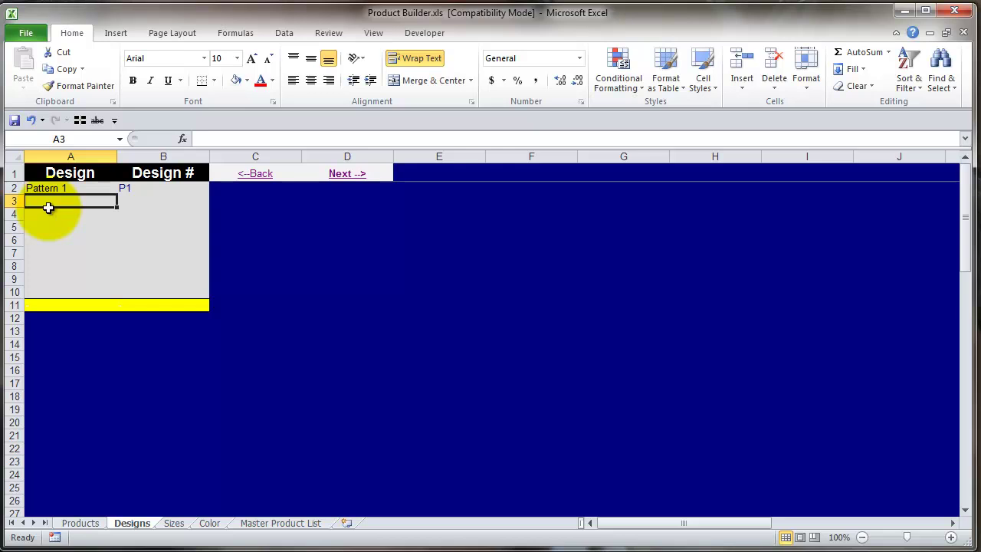
pyautogui.click(66, 171)
pyautogui.click(61, 188)
pyautogui.click(58, 201)
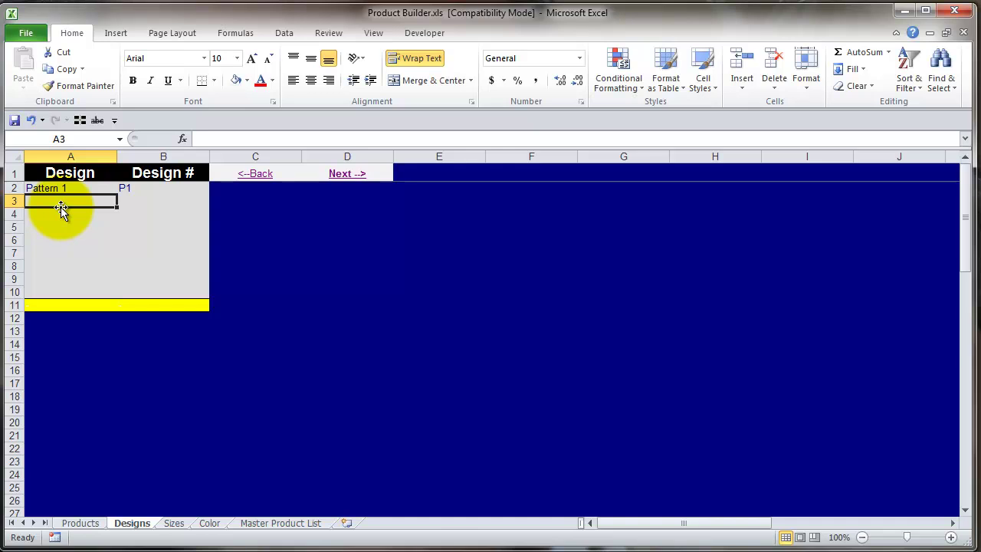
pyautogui.click(14, 227)
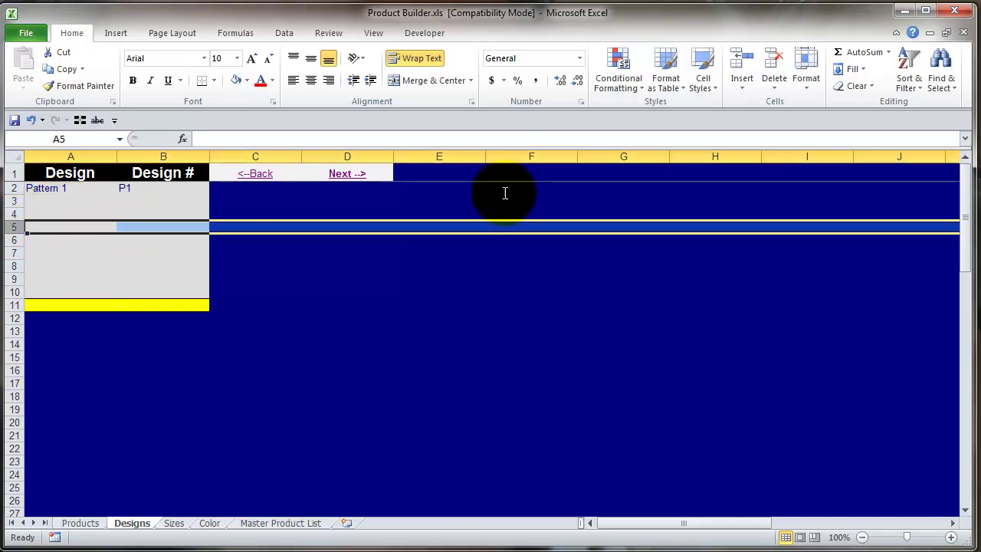
pyautogui.click(776, 69)
pyautogui.click(777, 69)
pyautogui.click(779, 69)
pyautogui.click(779, 68)
pyautogui.click(780, 67)
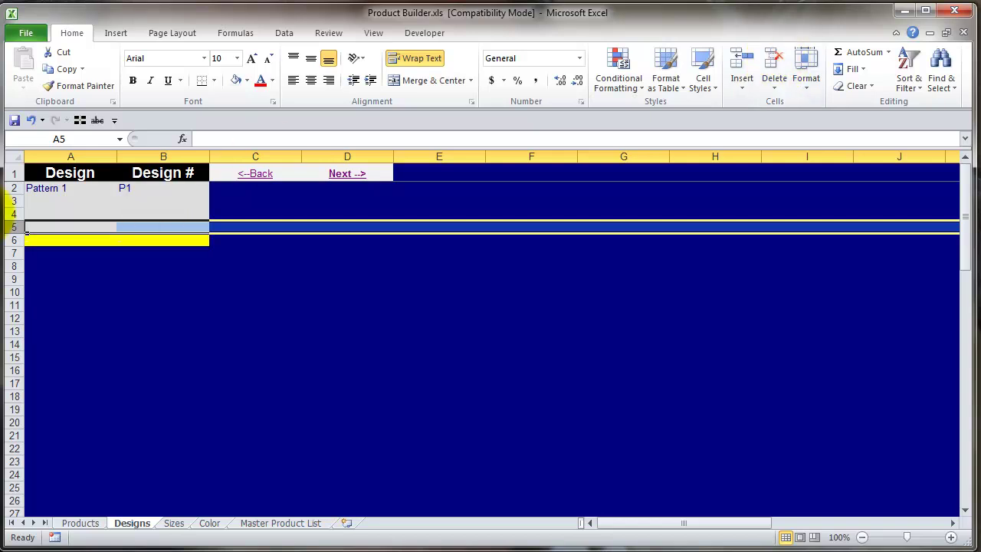
# Adjust the Designs list to keep one blank row under Pattern 1, then move to the Sizes sheet.
pyautogui.click(13, 201)
pyautogui.click(772, 67)
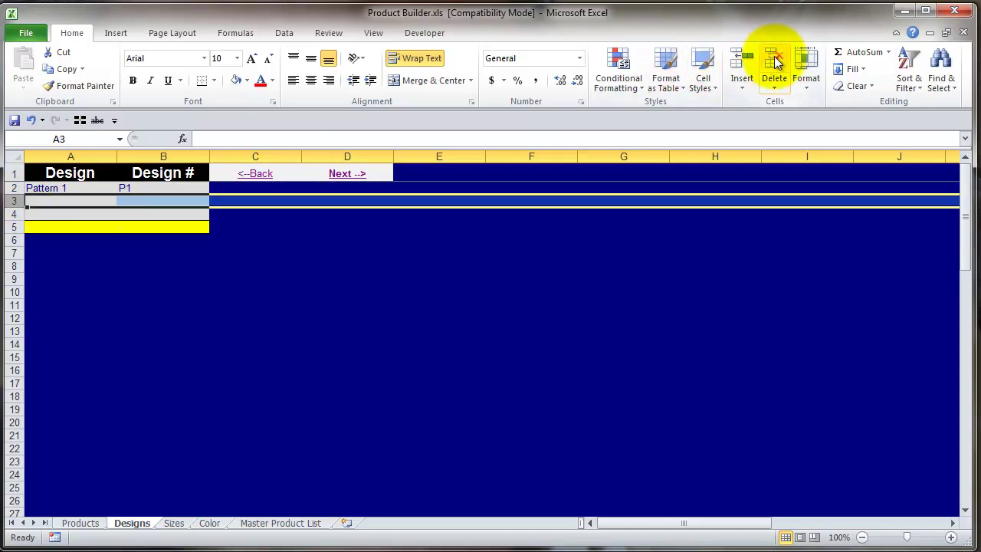
pyautogui.click(773, 67)
pyautogui.click(95, 201)
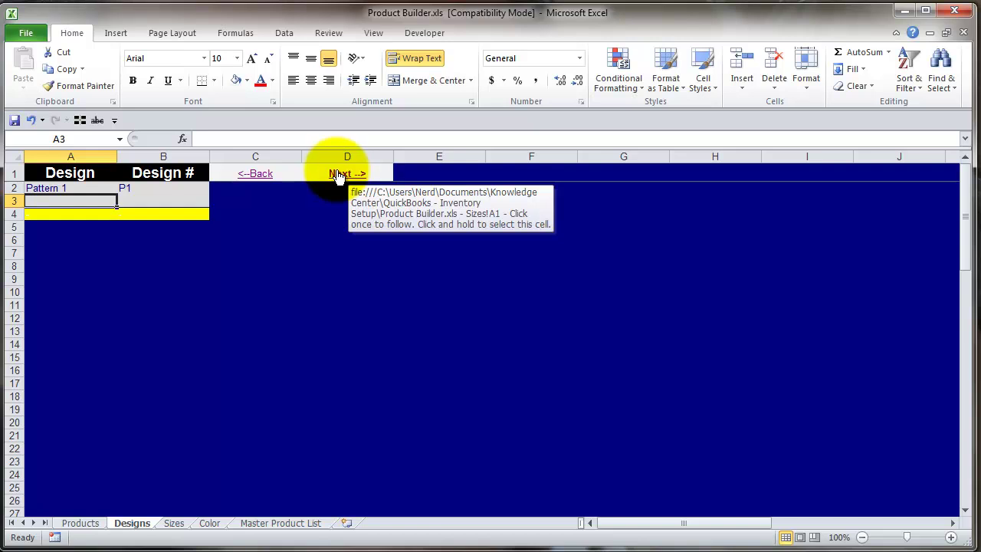
pyautogui.click(13, 201)
pyautogui.click(41, 200)
pyautogui.click(13, 200)
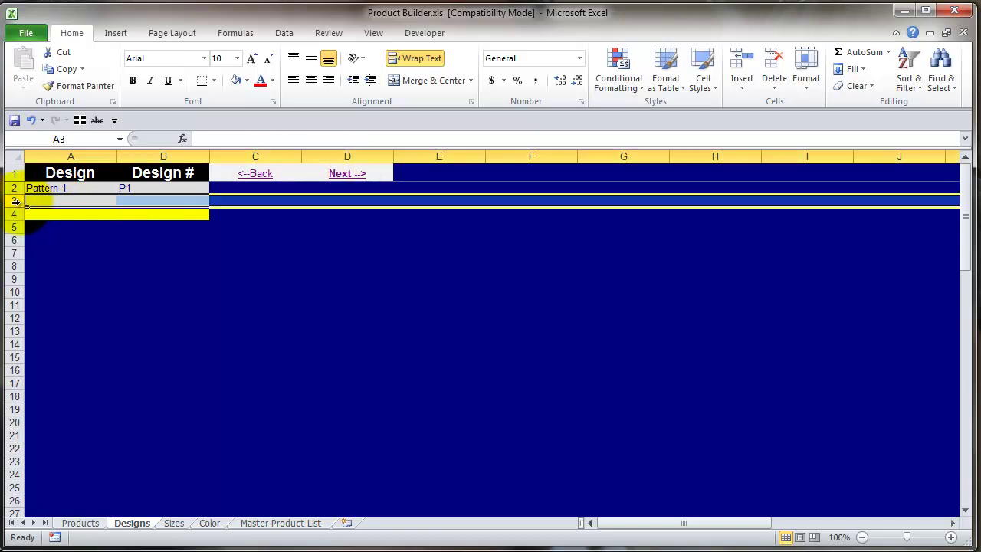
pyautogui.click(741, 59)
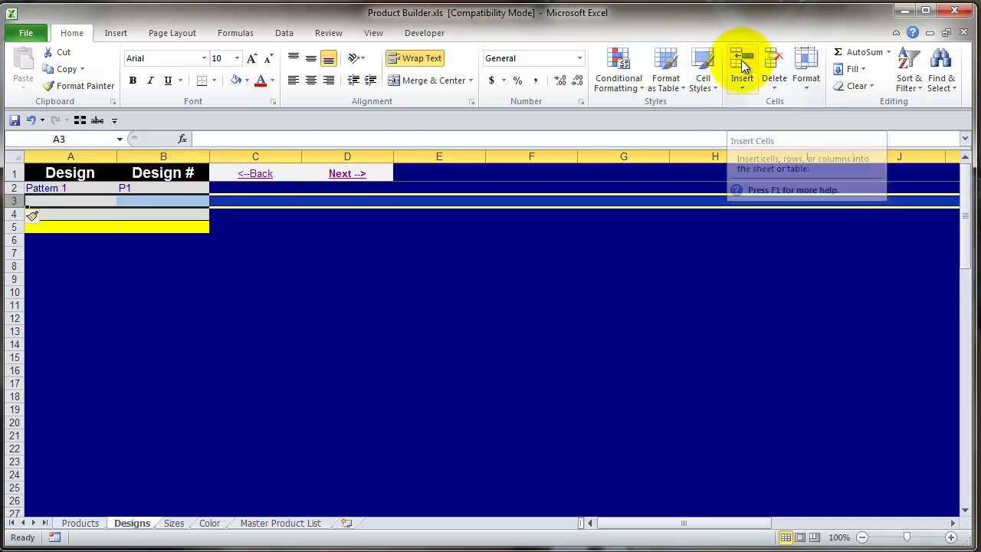
pyautogui.click(741, 60)
pyautogui.click(742, 60)
pyautogui.click(775, 67)
pyautogui.click(775, 67)
pyautogui.click(775, 67)
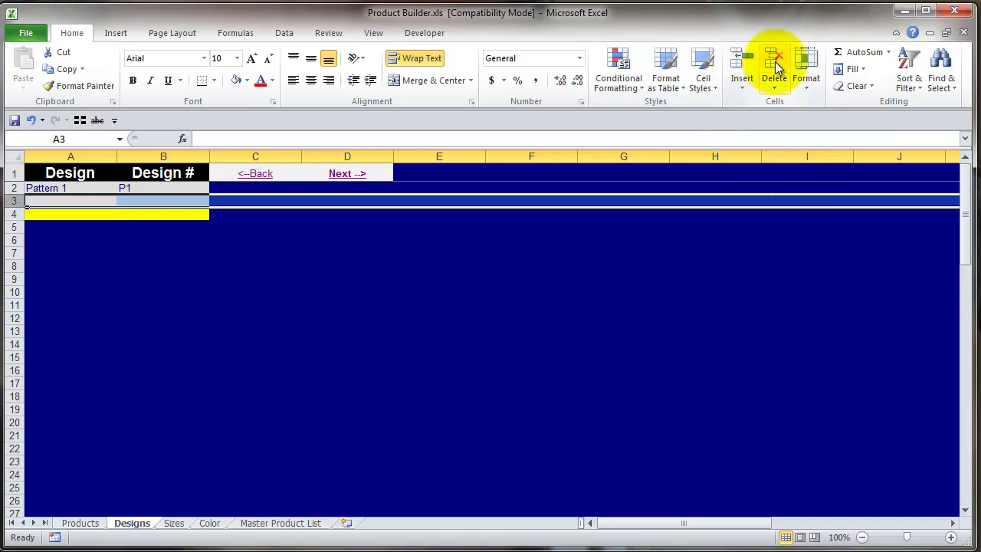
pyautogui.click(355, 174)
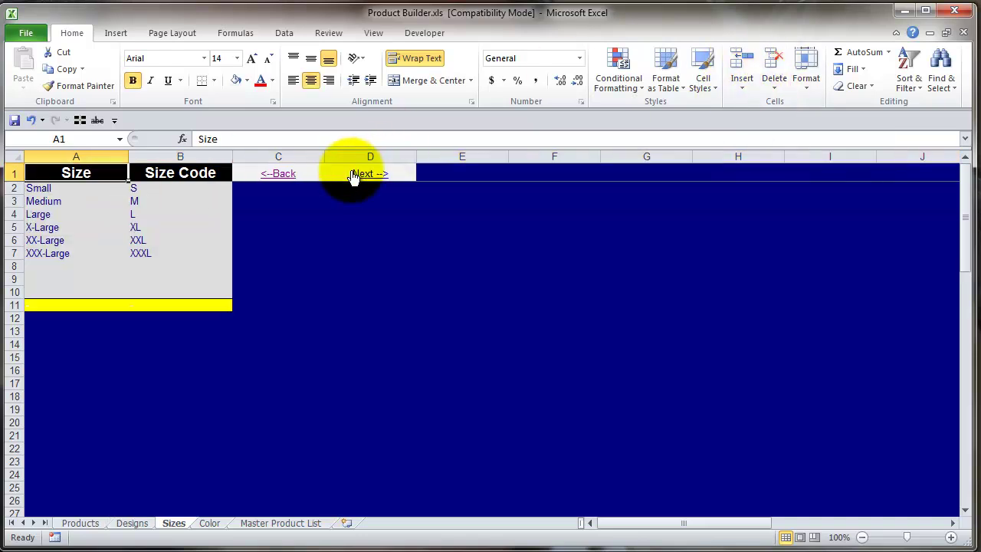
pyautogui.click(73, 189)
# Check the empty rows below XXX-Large on the Sizes sheet, then go to the Color sheet.
pyautogui.click(59, 265)
pyautogui.click(40, 287)
pyautogui.click(40, 276)
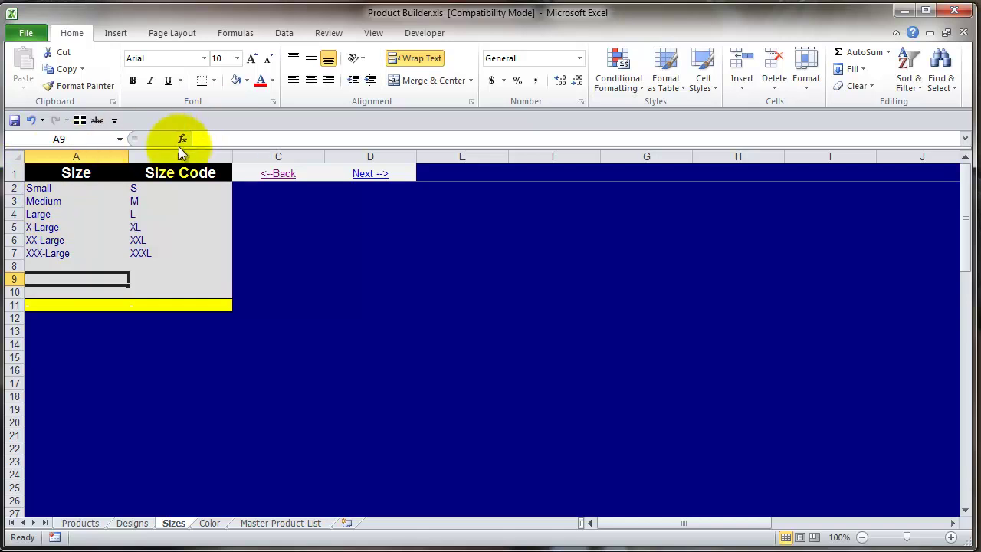
pyautogui.click(367, 177)
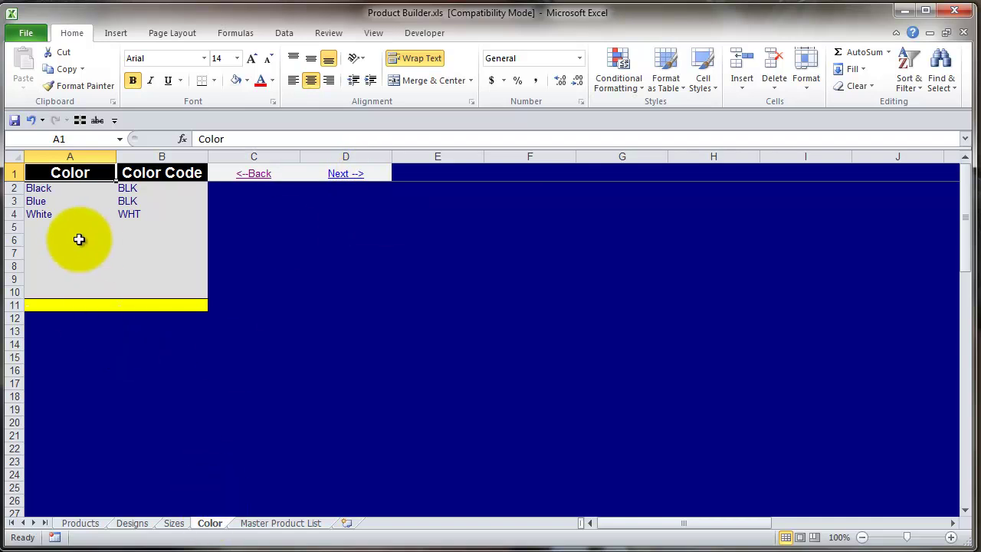
# Insert blank rows at row 6 below White in the Color table.
pyautogui.click(42, 228)
pyautogui.click(43, 249)
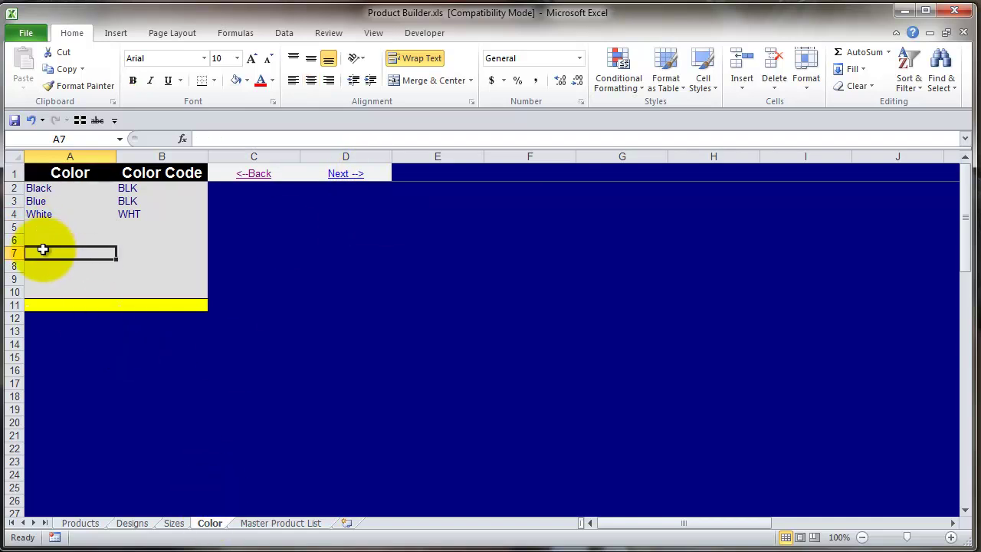
pyautogui.click(39, 229)
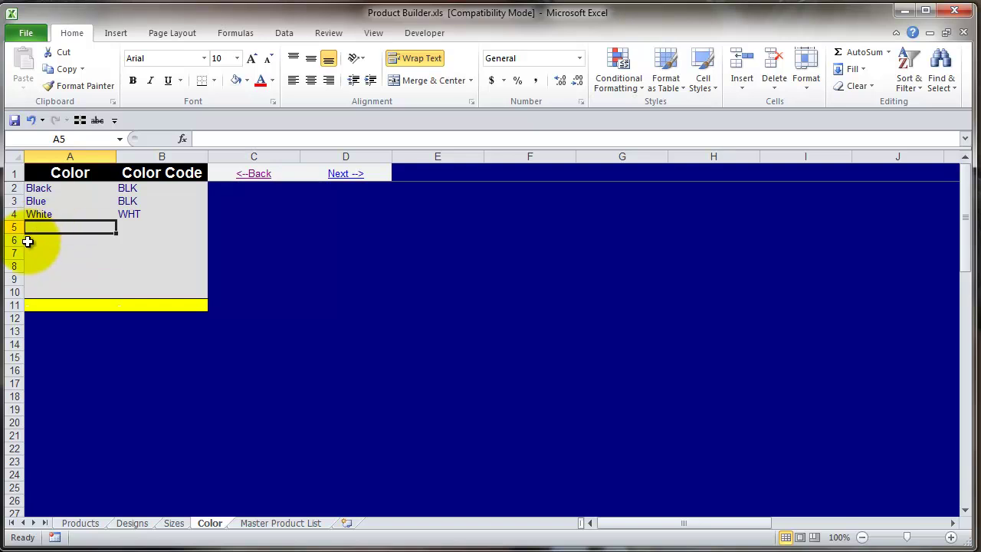
pyautogui.click(11, 240)
pyautogui.click(743, 63)
pyautogui.click(743, 62)
pyautogui.click(745, 65)
# Delete spare blank rows so one empty row precedes the yellow band, then open the Master Product List.
pyautogui.click(778, 63)
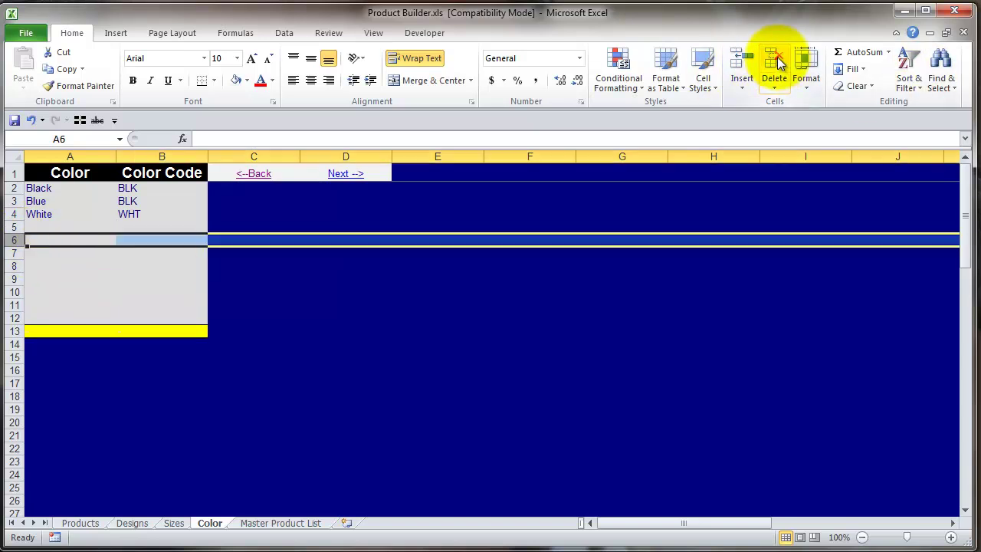
pyautogui.click(778, 63)
pyautogui.click(778, 63)
pyautogui.click(778, 63)
pyautogui.click(778, 62)
pyautogui.click(778, 63)
pyautogui.click(778, 63)
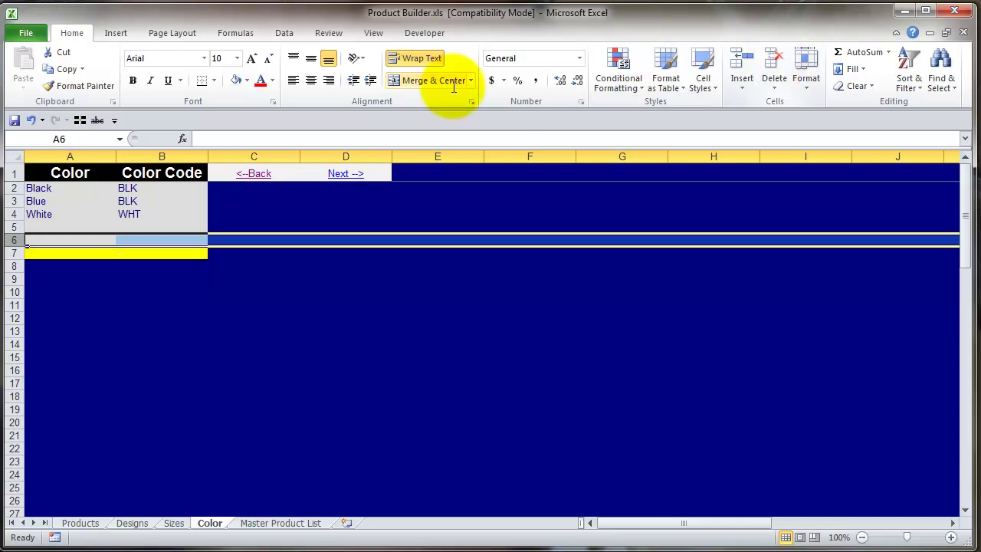
pyautogui.click(12, 227)
pyautogui.click(778, 63)
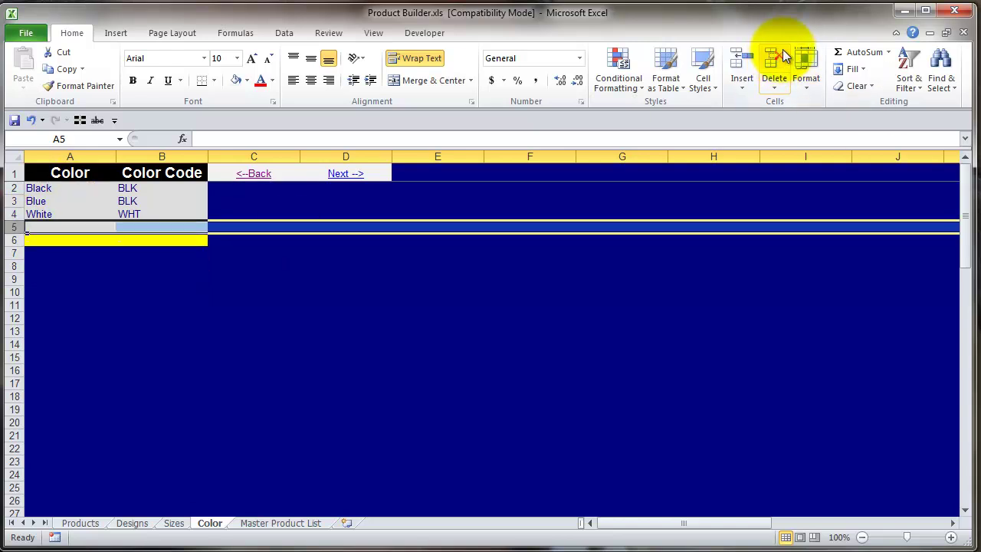
pyautogui.click(65, 227)
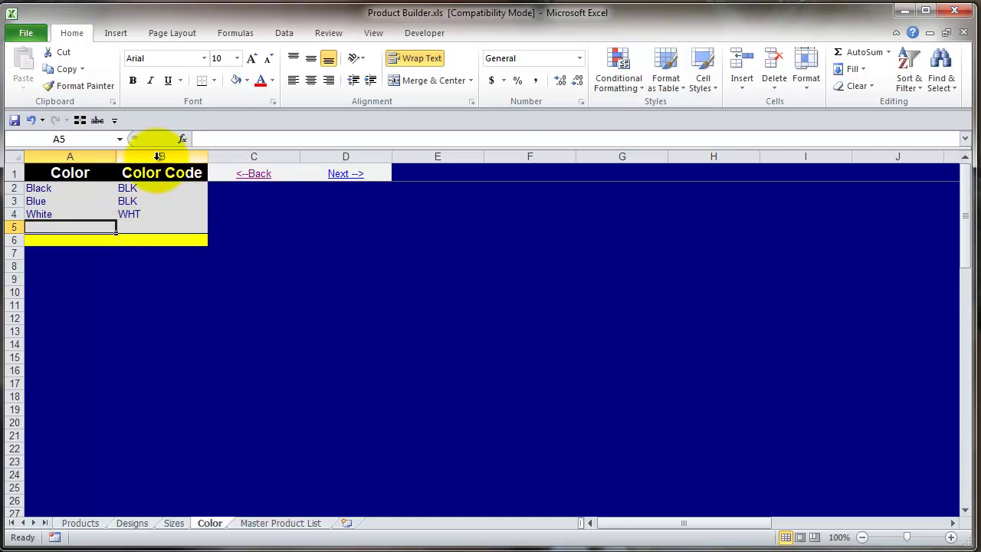
pyautogui.click(342, 176)
# Clear the old entries in A2:D3 and choose T-Shirts as the product in A2.
pyautogui.moveTo(88, 191); pyautogui.dragTo(343, 204)
pyautogui.press('Delete')
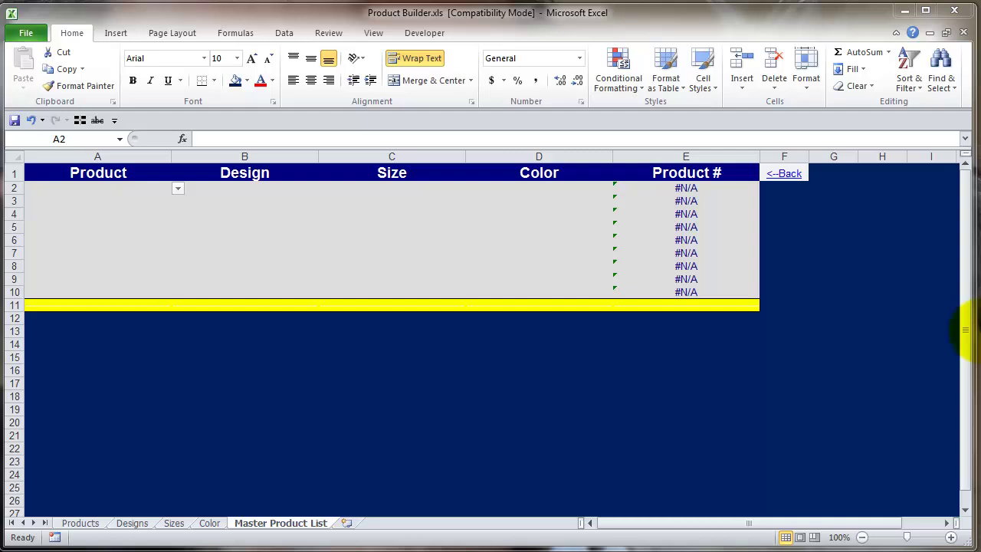
pyautogui.click(179, 189)
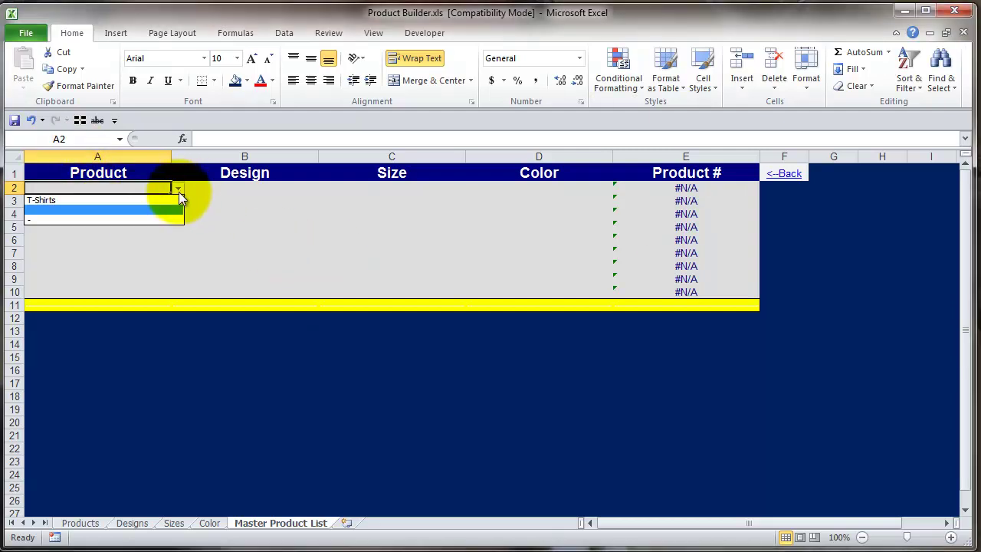
pyautogui.click(178, 189)
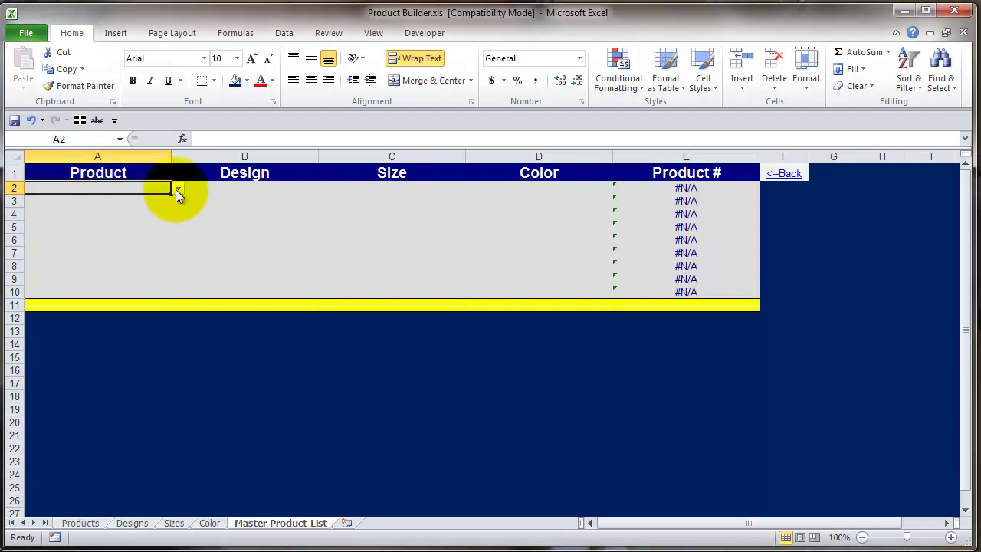
pyautogui.click(177, 189)
pyautogui.click(72, 197)
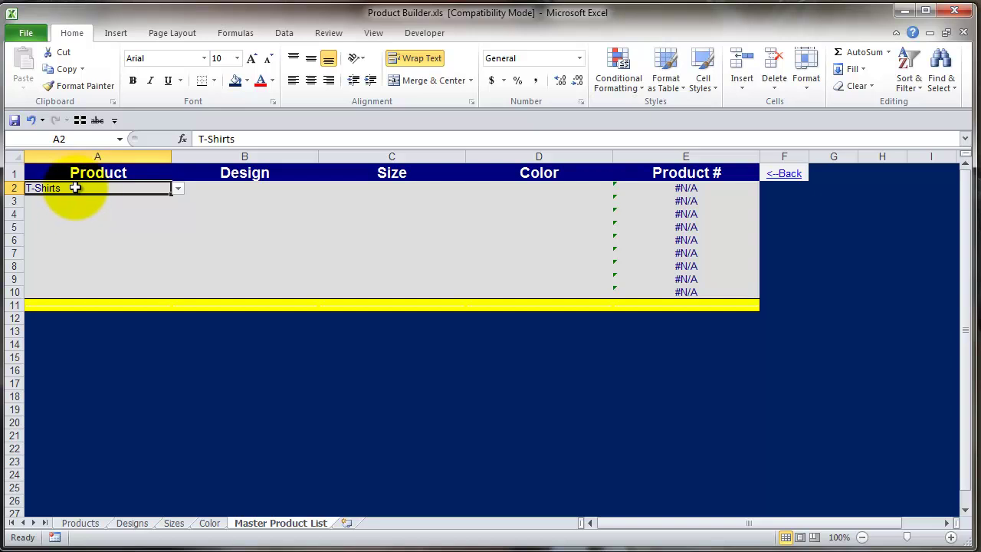
# Choose Pattern 1, Small and Blue in B2, C2 and D2 from their dropdowns.
pyautogui.click(314, 187)
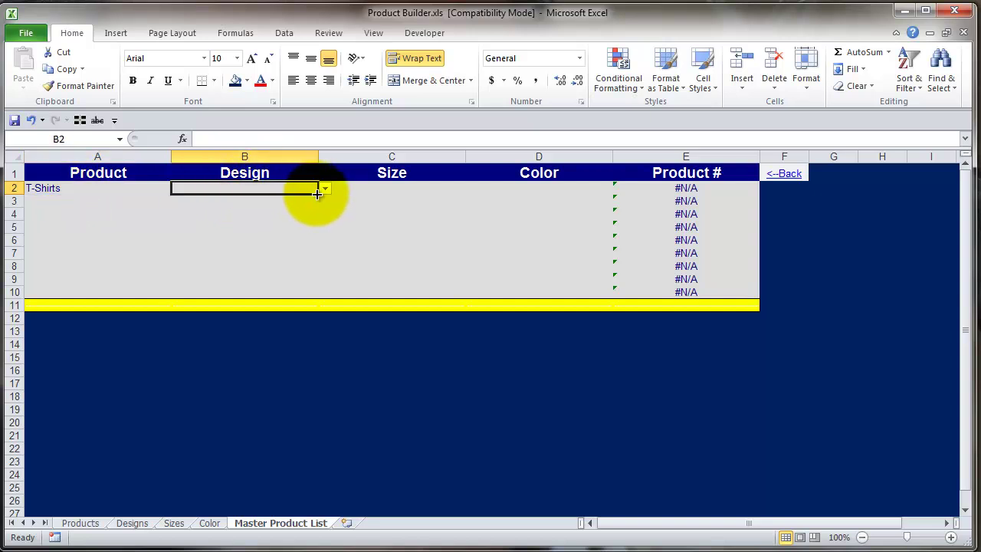
pyautogui.click(325, 187)
pyautogui.click(198, 201)
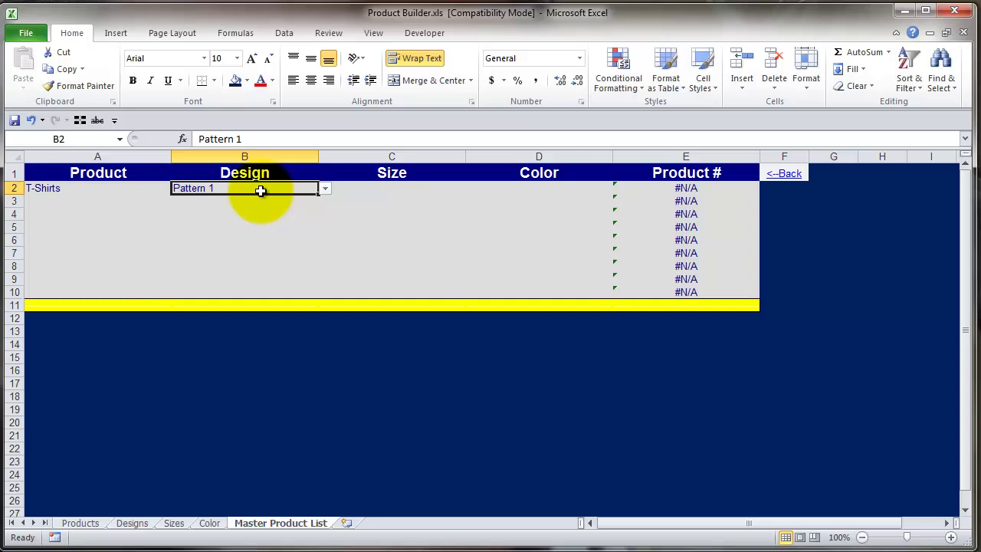
pyautogui.click(391, 189)
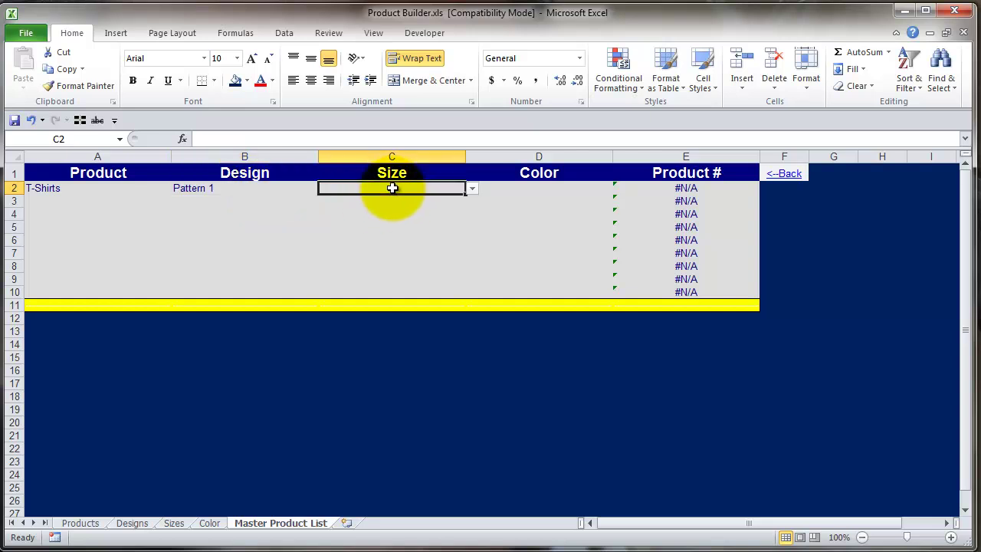
pyautogui.click(473, 188)
pyautogui.scroll(2, 474, 225)
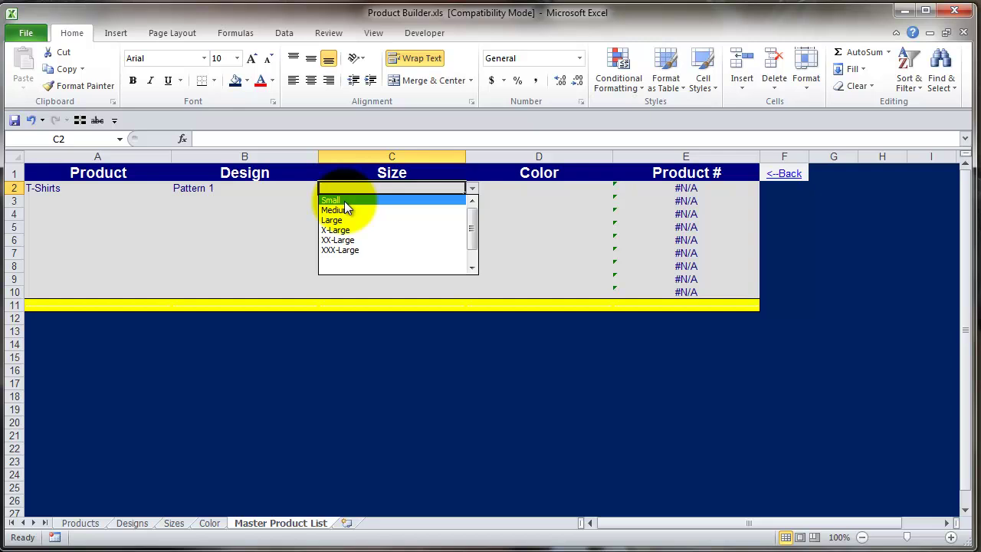
pyautogui.click(344, 201)
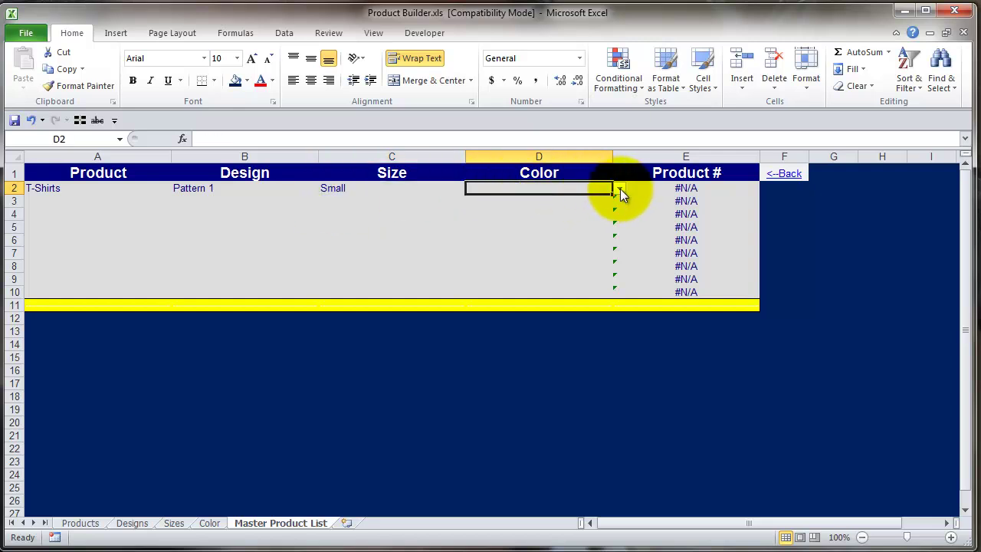
pyautogui.click(619, 188)
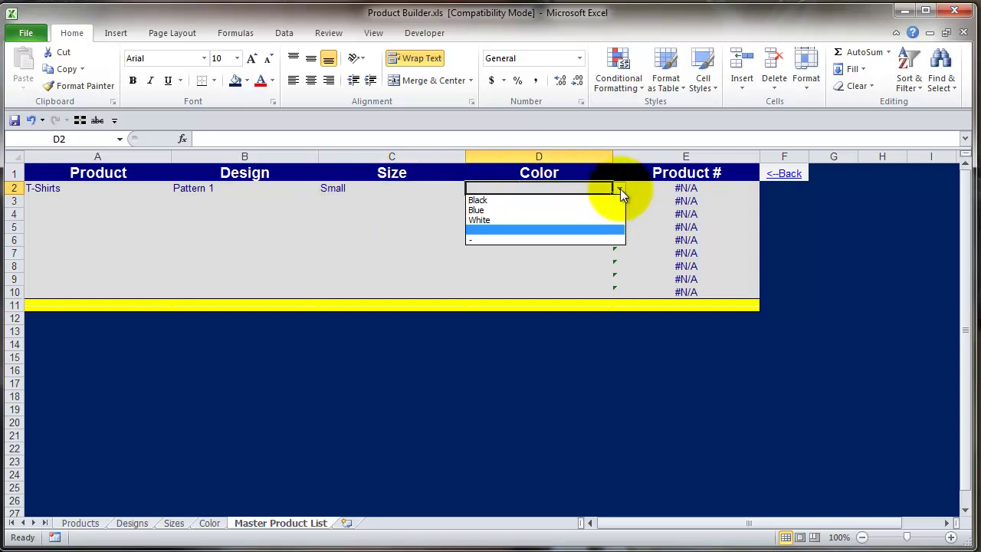
pyautogui.click(479, 211)
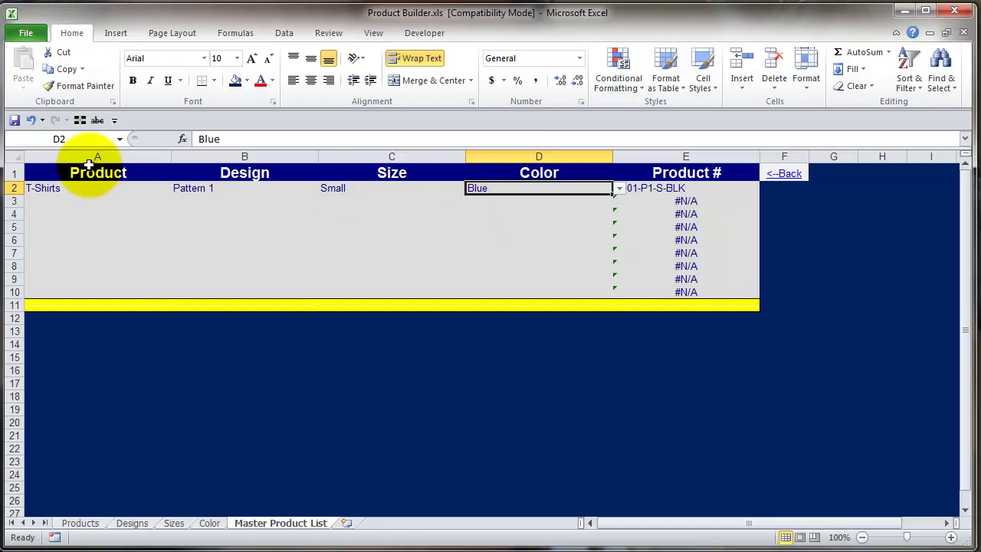
# Copy T-Shirts and Pattern 1 from A2:B2 down into rows 3–7.
pyautogui.moveTo(70, 190); pyautogui.dragTo(202, 191)
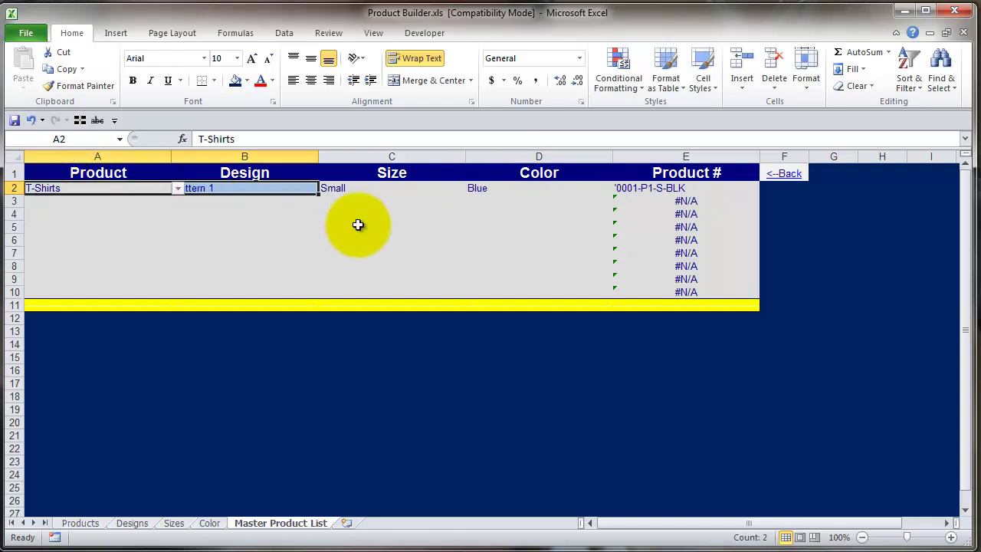
pyautogui.hotkey('ctrl', 'c')
pyautogui.press('Down')
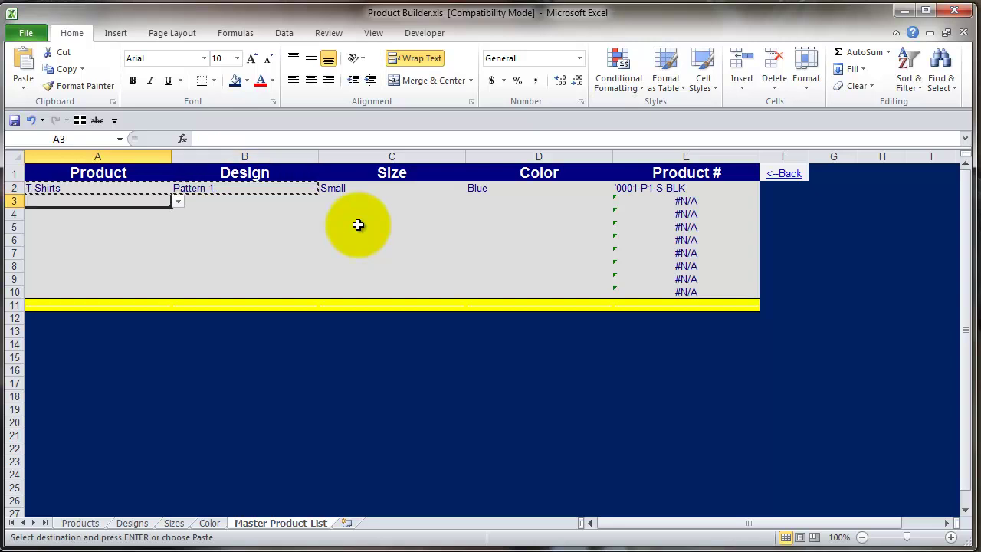
pyautogui.hotkey('shift', 'Down')
pyautogui.hotkey('shift', 'Down')
pyautogui.hotkey('shift', 'Down')
pyautogui.hotkey('shift', 'Down')
pyautogui.press('Return')
pyautogui.press('Up')
# Set sizes Large, X-Large, XX-Large and XXX-Large in C3:C6 from the dropdowns.
pyautogui.press('Right')
pyautogui.press('Right')
pyautogui.press('Down')
pyautogui.hotkey('alt', 'Down')
pyautogui.press('Up')
pyautogui.press('Return')
pyautogui.hotkey('alt', 'Down')
pyautogui.press('Down')
pyautogui.press('Return')
pyautogui.press('Down')
pyautogui.hotkey('alt', 'Down')
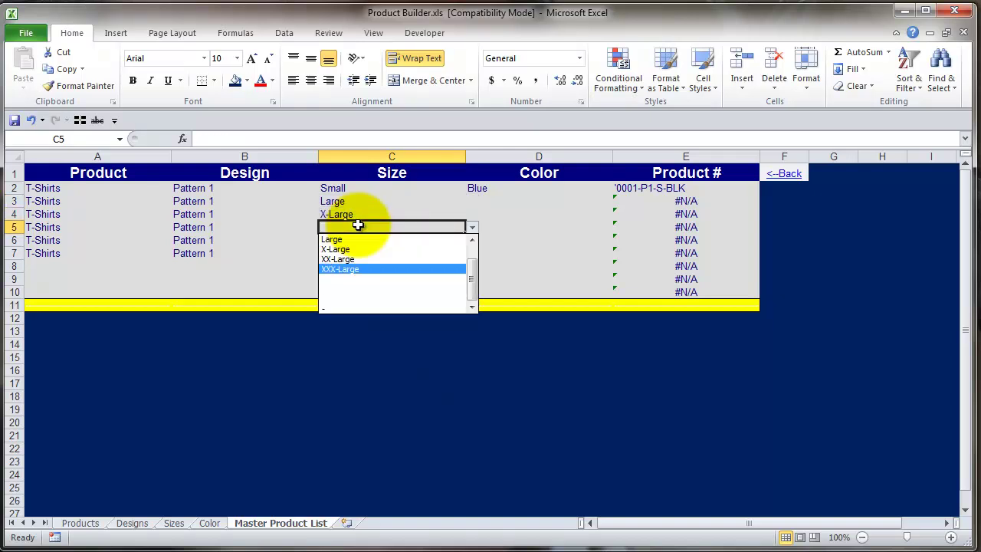
pyautogui.press('Up')
pyautogui.press('Up')
pyautogui.press('Return')
pyautogui.press('Down')
pyautogui.hotkey('alt', 'Down')
pyautogui.press('Up')
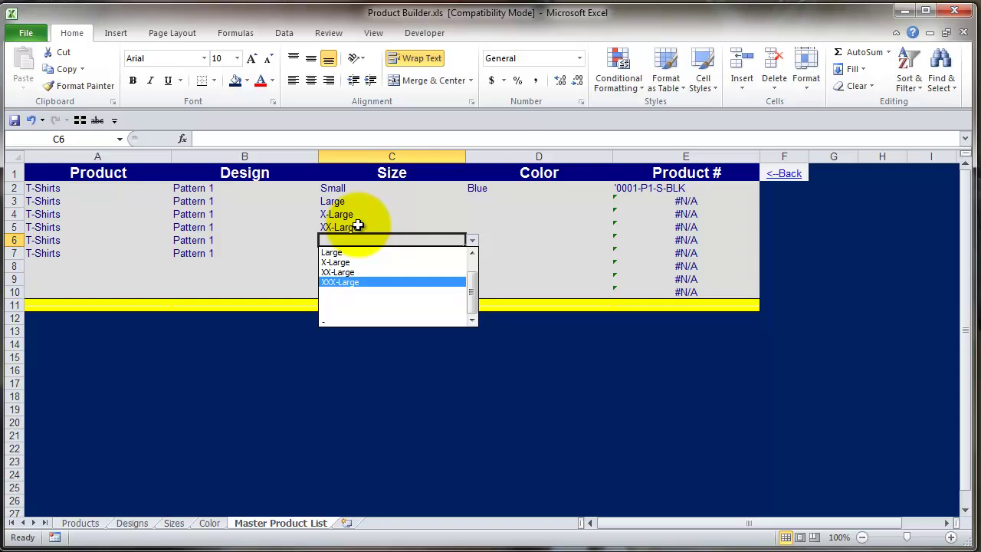
pyautogui.press('Return')
# Clear the leftover row 7 entries and copy Blue from D2 into D3:D6.
pyautogui.press('Down')
pyautogui.press('Left')
pyautogui.hotkey('shift', 'Left')
pyautogui.press('Delete')
pyautogui.press('Right')
pyautogui.press('Right')
pyautogui.press('Up')
pyautogui.press('Up')
pyautogui.press('Up')
pyautogui.press('Up')
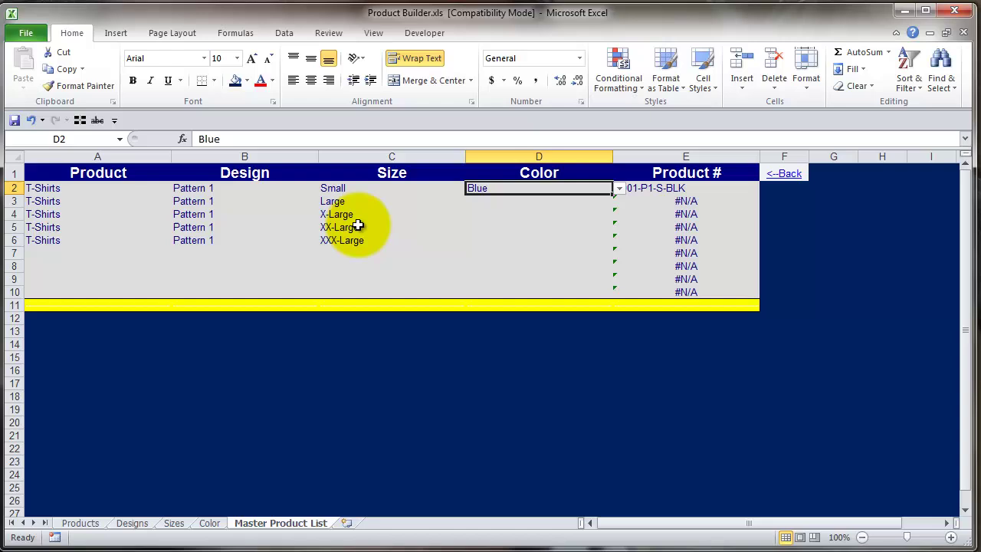
pyautogui.press('Up')
pyautogui.hotkey('ctrl', 'c')
pyautogui.press('Down')
pyautogui.hotkey('shift', 'Down')
pyautogui.hotkey('shift', 'Down')
pyautogui.hotkey('shift', 'Down')
pyautogui.press('Return')
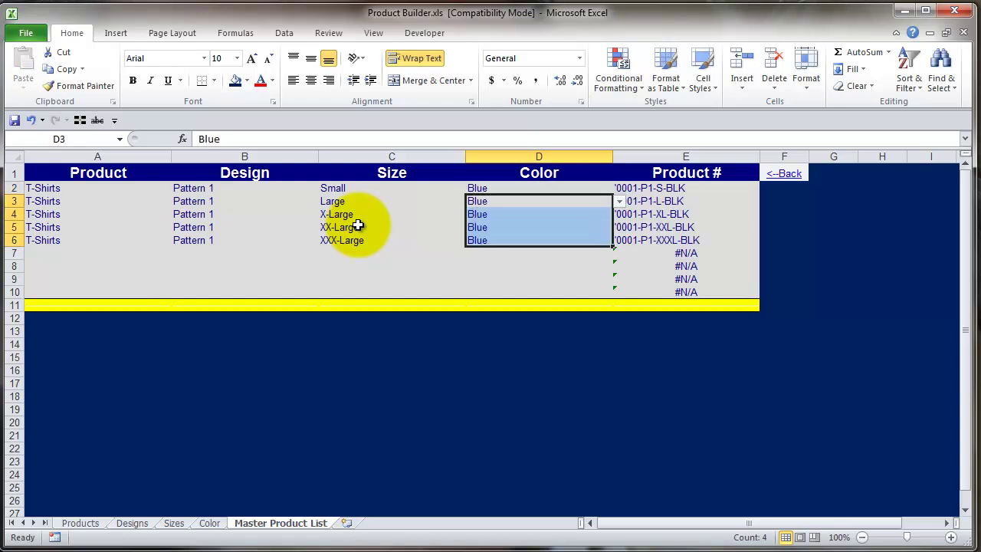
pyautogui.press('Down')
pyautogui.press('Down')
pyautogui.press('Down')
pyautogui.press('Down')
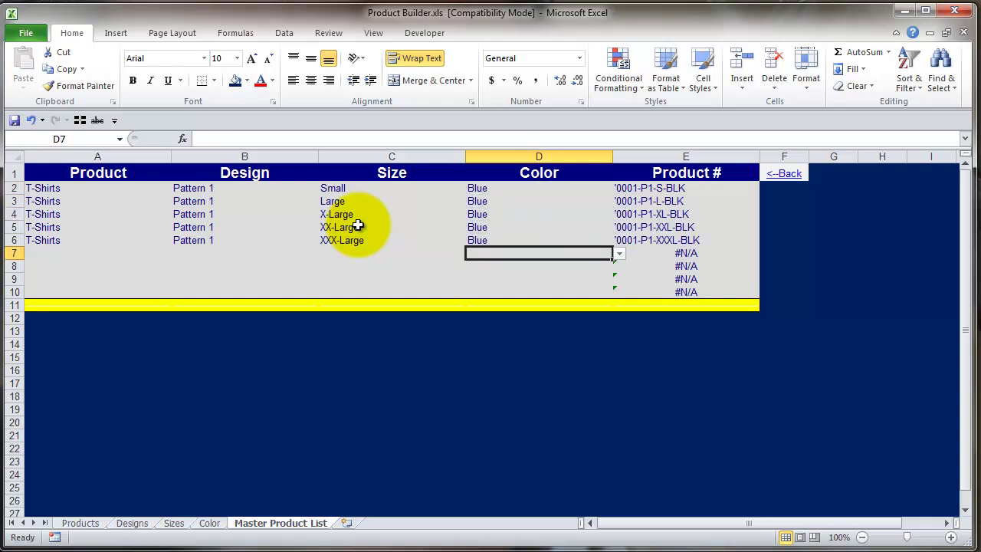
# Check the E2 product number formula, confirming an empty colour in D6 gives #N/A, then undo.
pyautogui.click(656, 192)
pyautogui.click(469, 252)
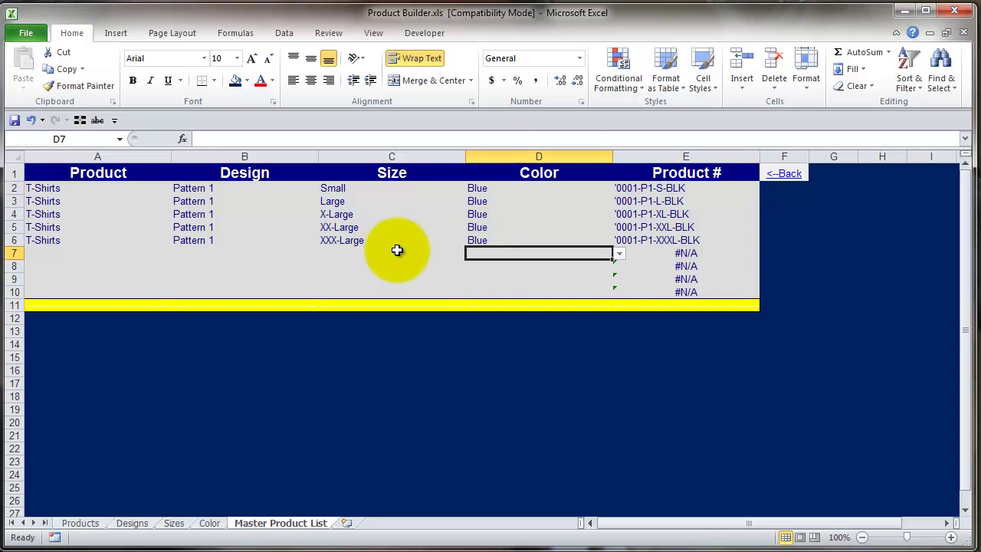
pyautogui.click(469, 242)
pyautogui.press('Delete')
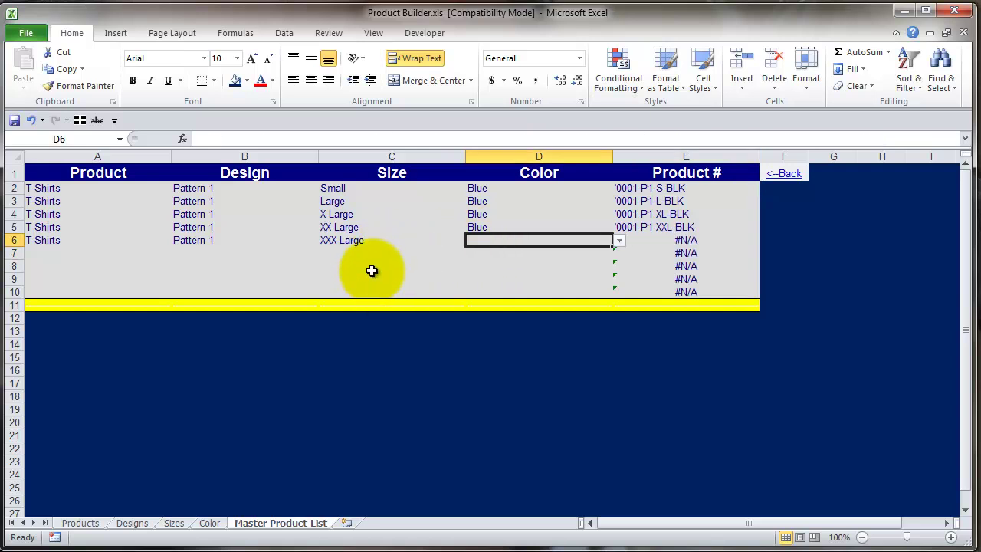
pyautogui.hotkey('ctrl', 'z')
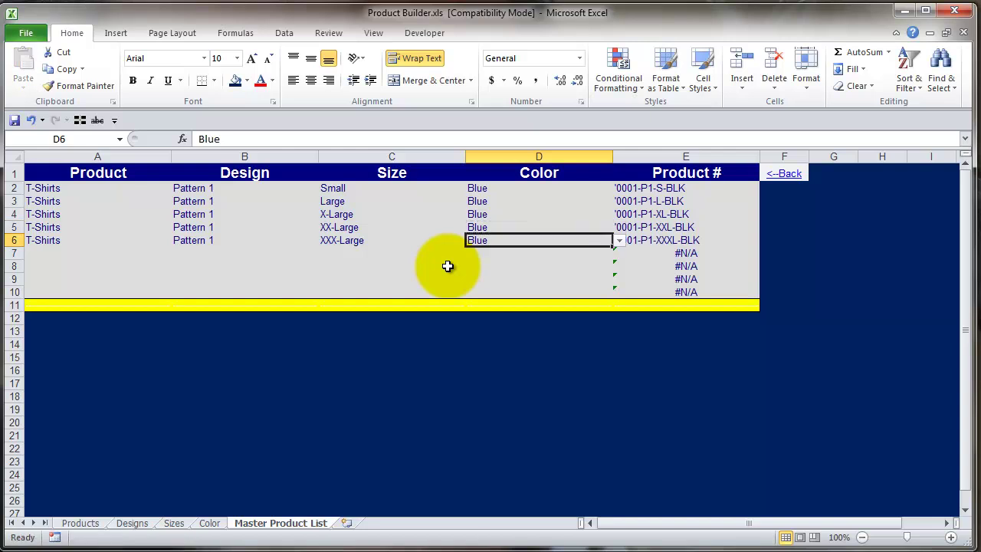
pyautogui.press('Down')
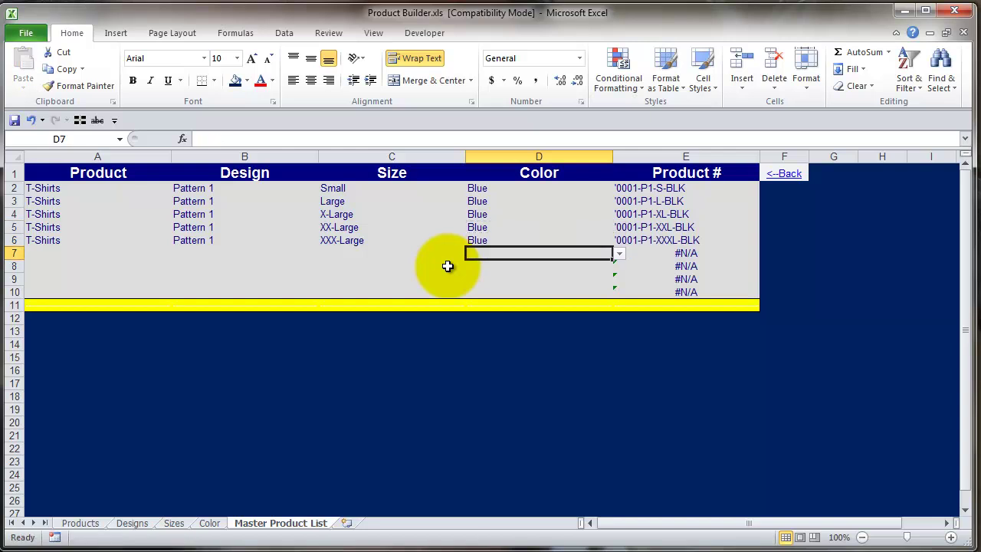
pyautogui.click(15, 151)
# AutoFit all columns, copy product numbers E2:E6, and switch to QuickBooks Inventory Setup.xlsx.
pyautogui.doubleClick(171, 157)
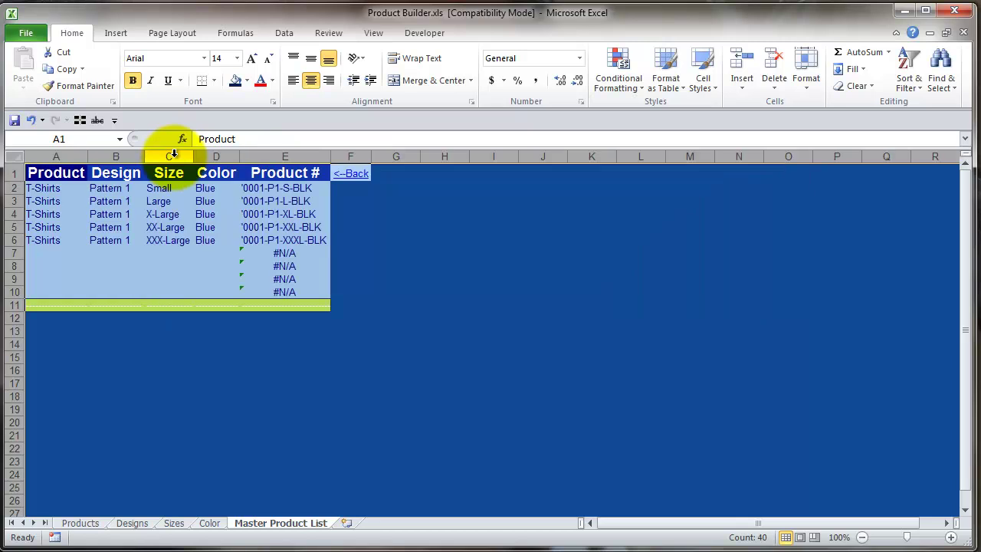
pyautogui.click(176, 262)
pyautogui.click(264, 188)
pyautogui.moveTo(265, 188); pyautogui.dragTo(269, 240)
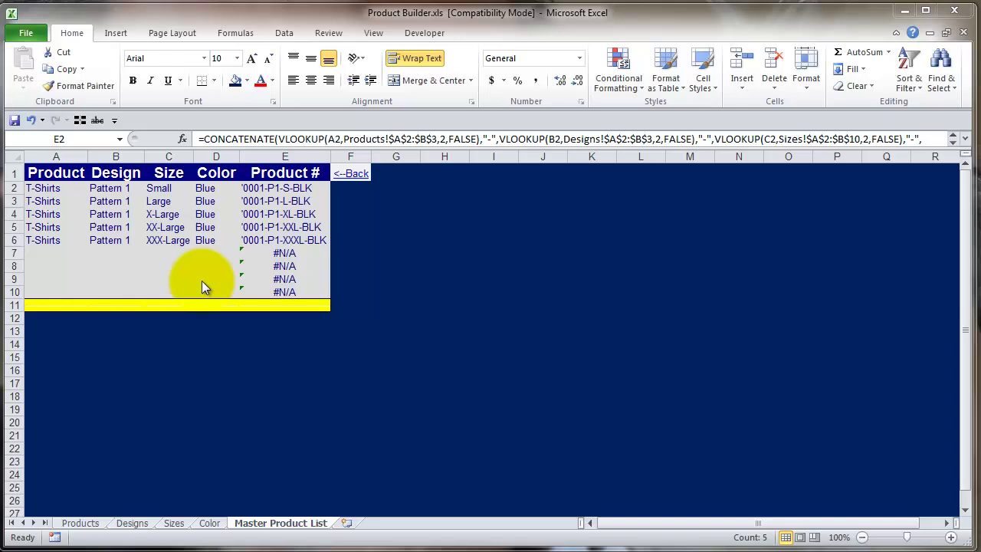
pyautogui.moveTo(276, 188); pyautogui.dragTo(285, 239)
pyautogui.hotkey('ctrl', 'c')
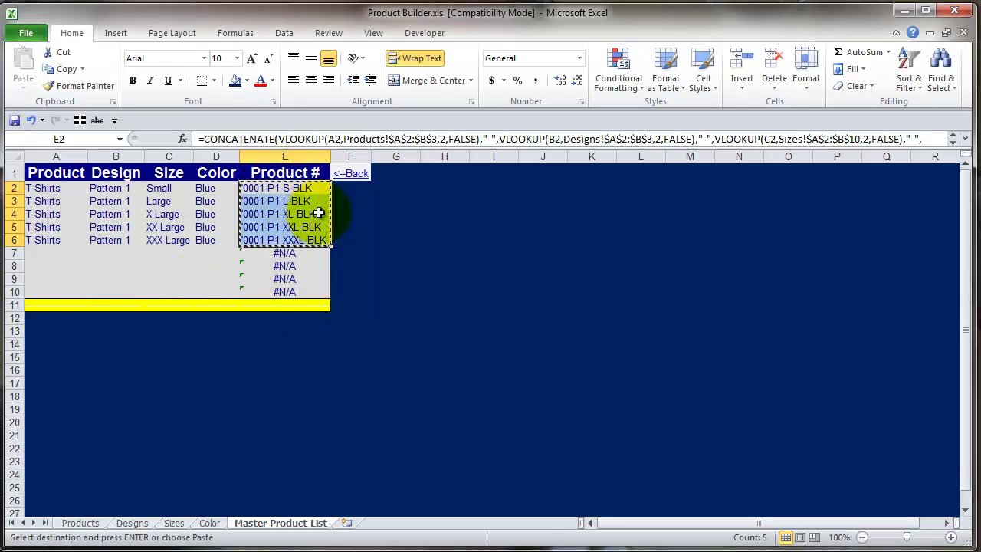
pyautogui.hotkey('ctrl', 'Tab')
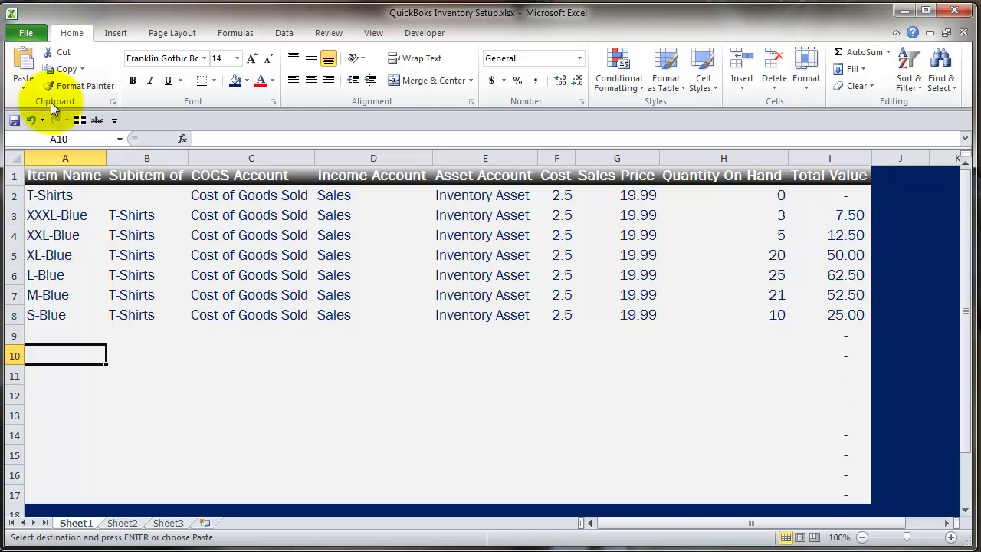
# Paste the product numbers into A10 as values only and check the pasted cells A10–A13.
pyautogui.click(19, 88)
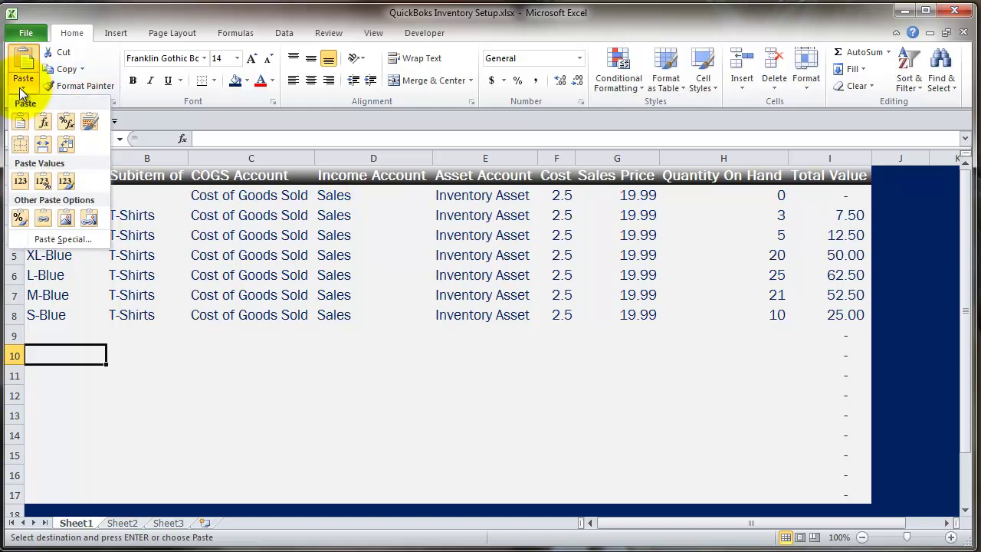
pyautogui.click(20, 181)
pyautogui.click(57, 356)
pyautogui.click(60, 395)
pyautogui.click(39, 423)
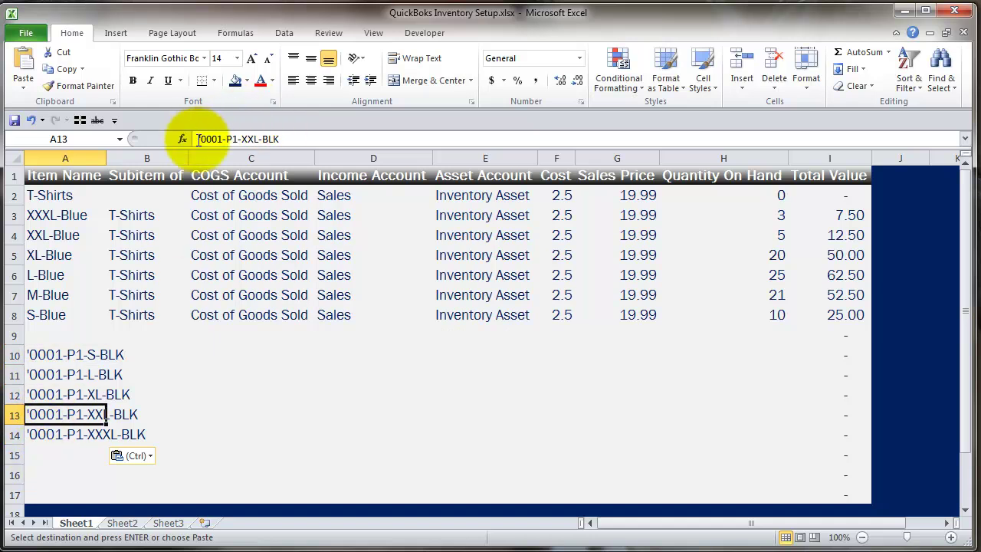
pyautogui.click(49, 356)
pyautogui.click(131, 355)
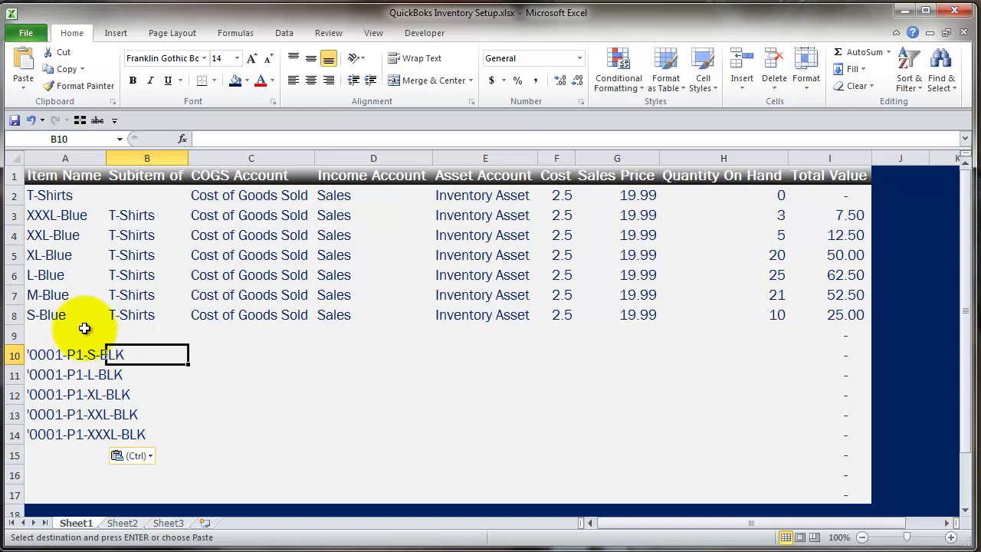
pyautogui.click(238, 358)
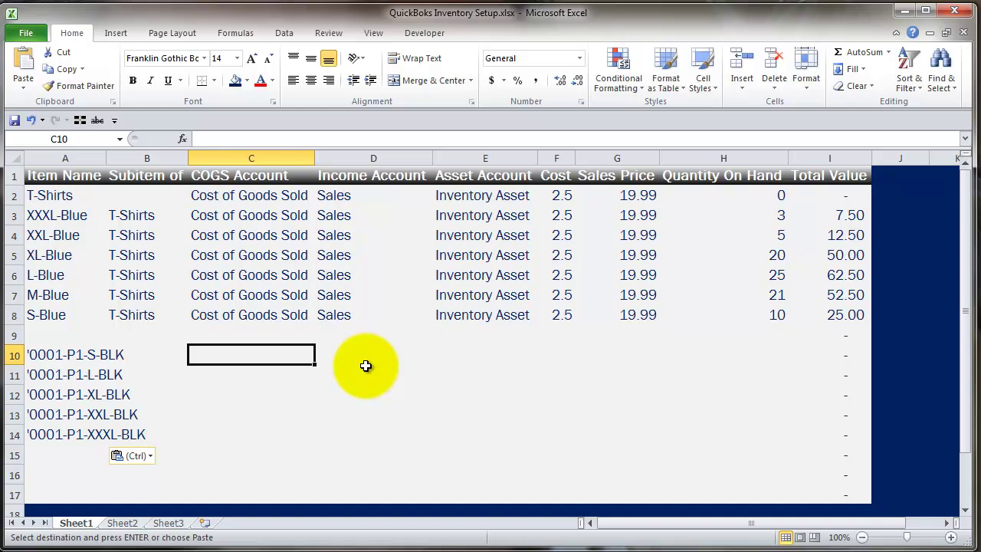
# Back in Product Builder.xls, inspect product numbers in E4 and E6 and the empty rows 7–8.
pyautogui.hotkey('ctrl', 'Tab')
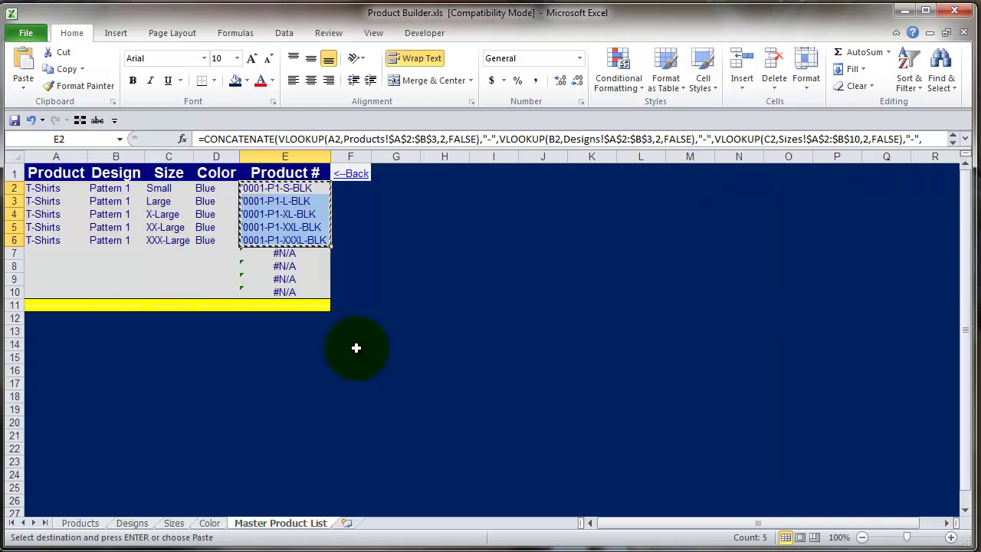
pyautogui.click(42, 265)
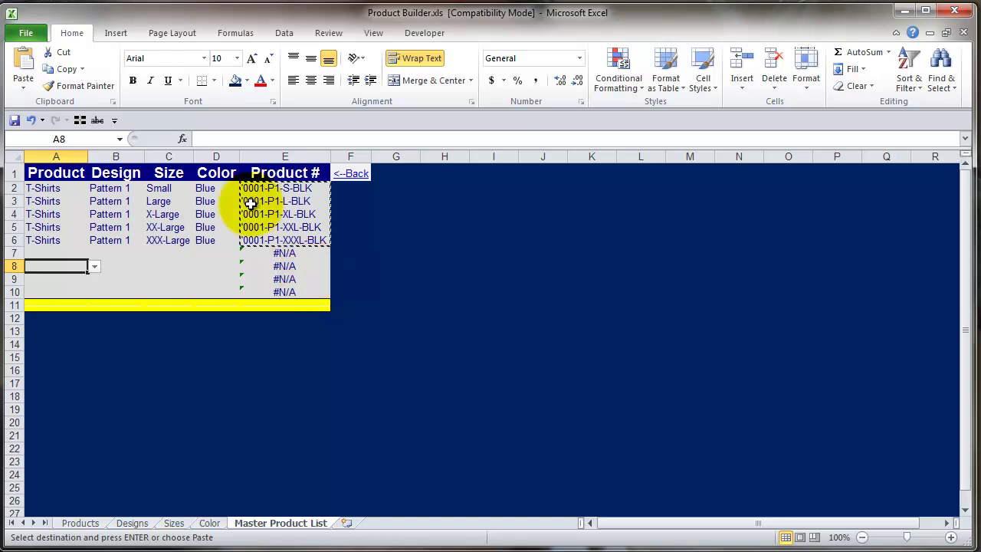
pyautogui.click(285, 217)
pyautogui.click(43, 250)
pyautogui.click(242, 240)
pyautogui.click(49, 253)
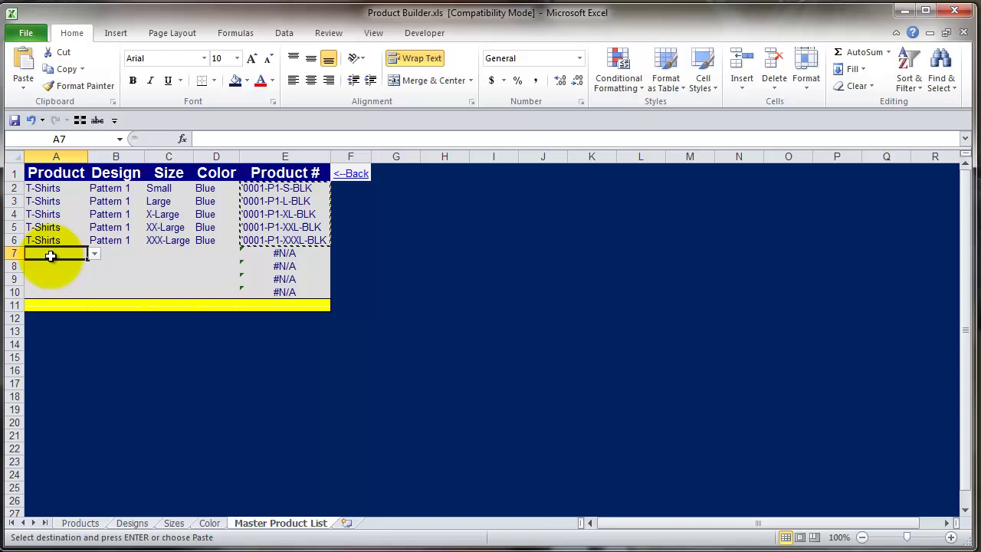
pyautogui.click(51, 267)
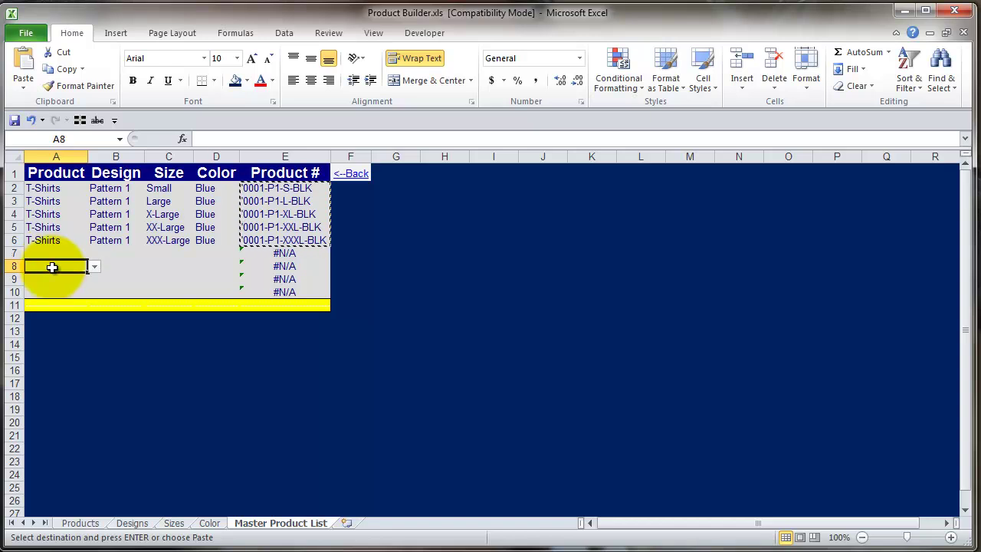